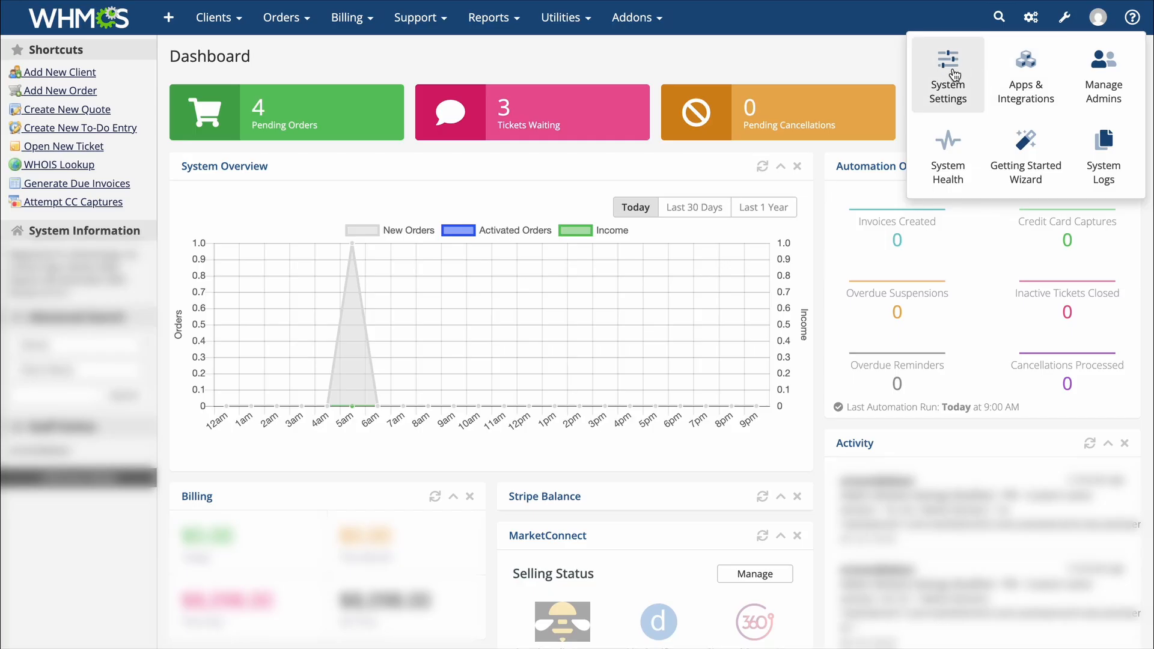
Search System Settings for 'prod' and open the Products/Services configuration page
{"action": "left_click", "coordinate": [954, 75]}
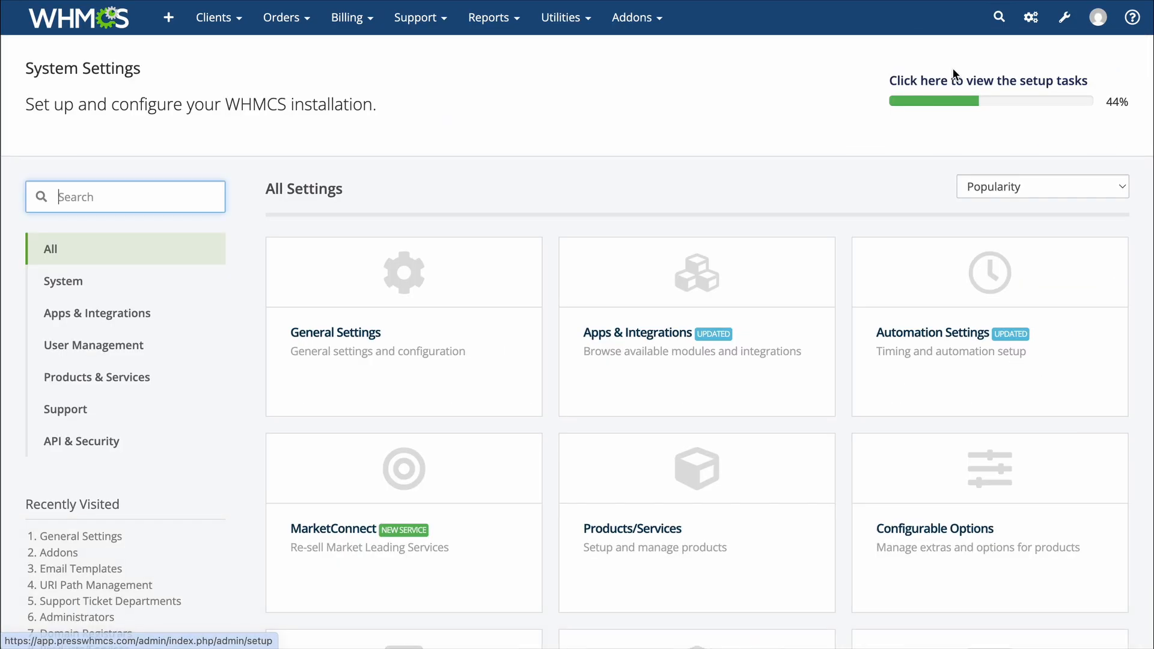
{"action": "left_click", "coordinate": [105, 194]}
{"action": "type", "text": "prod"}
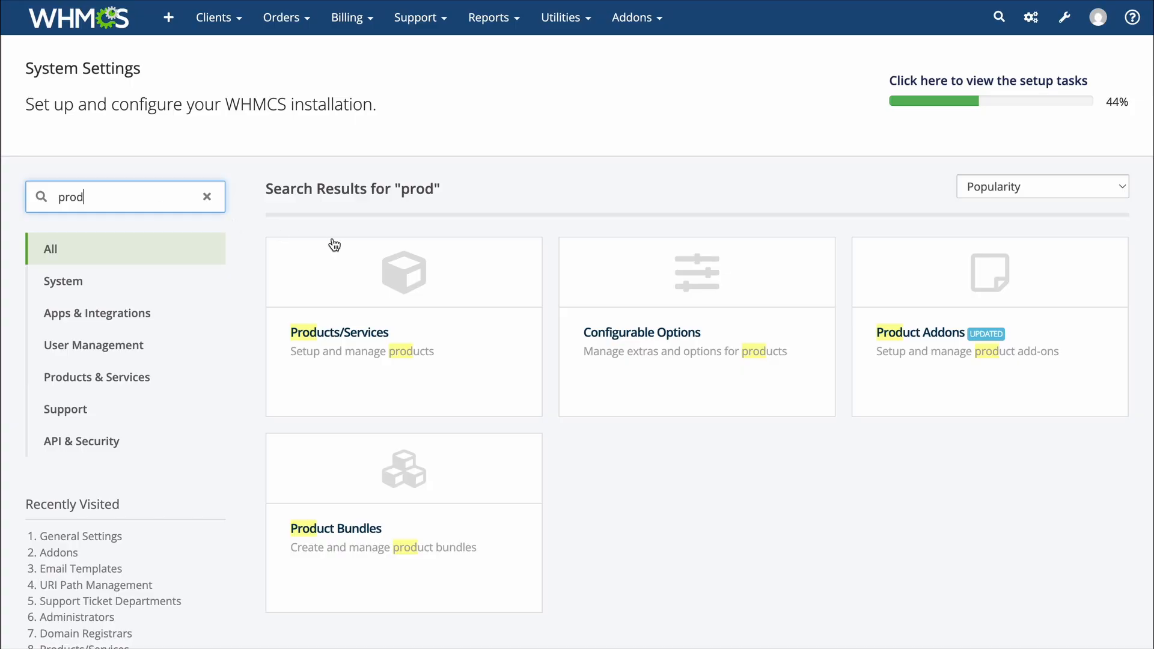
{"action": "left_click", "coordinate": [391, 306]}
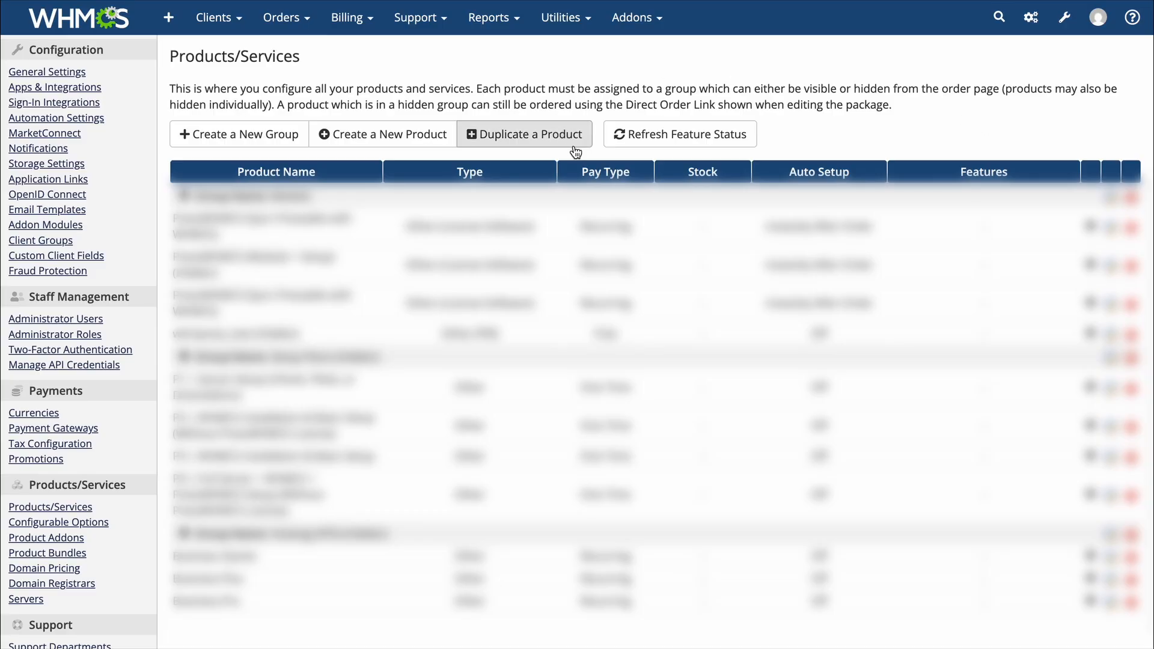
Create and save the 'Managed WP Hosting' product group with Stripe as its only payment gateway
{"action": "left_click", "coordinate": [264, 136]}
{"action": "type", "text": "Managed "}
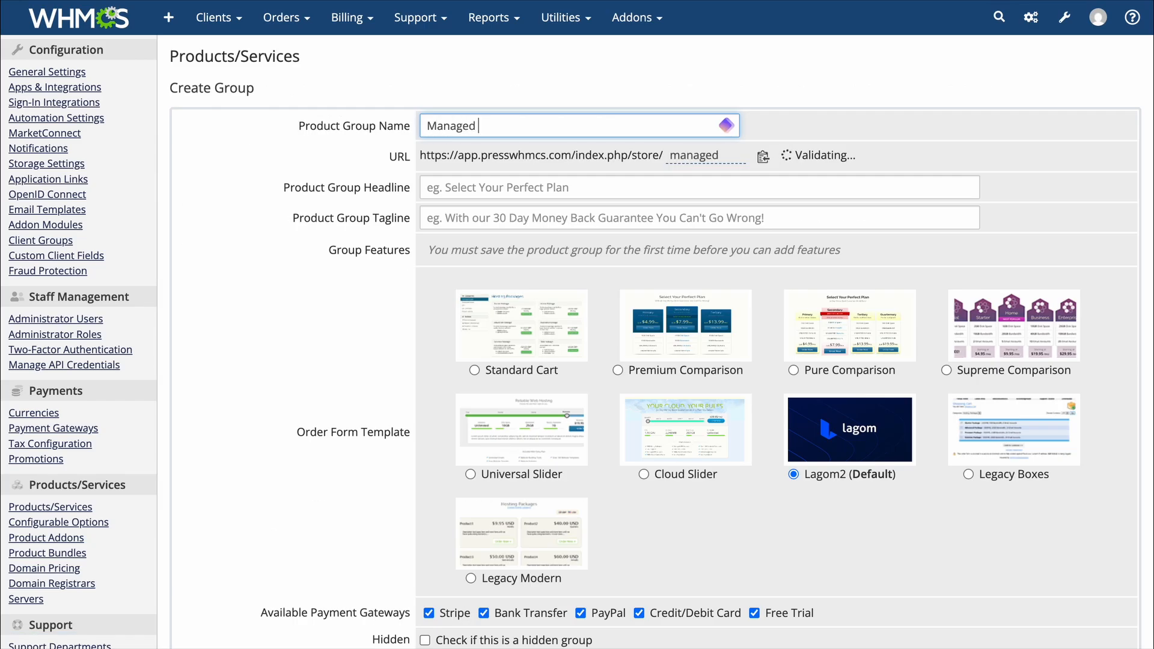
{"action": "type", "text": "WP Hosting"}
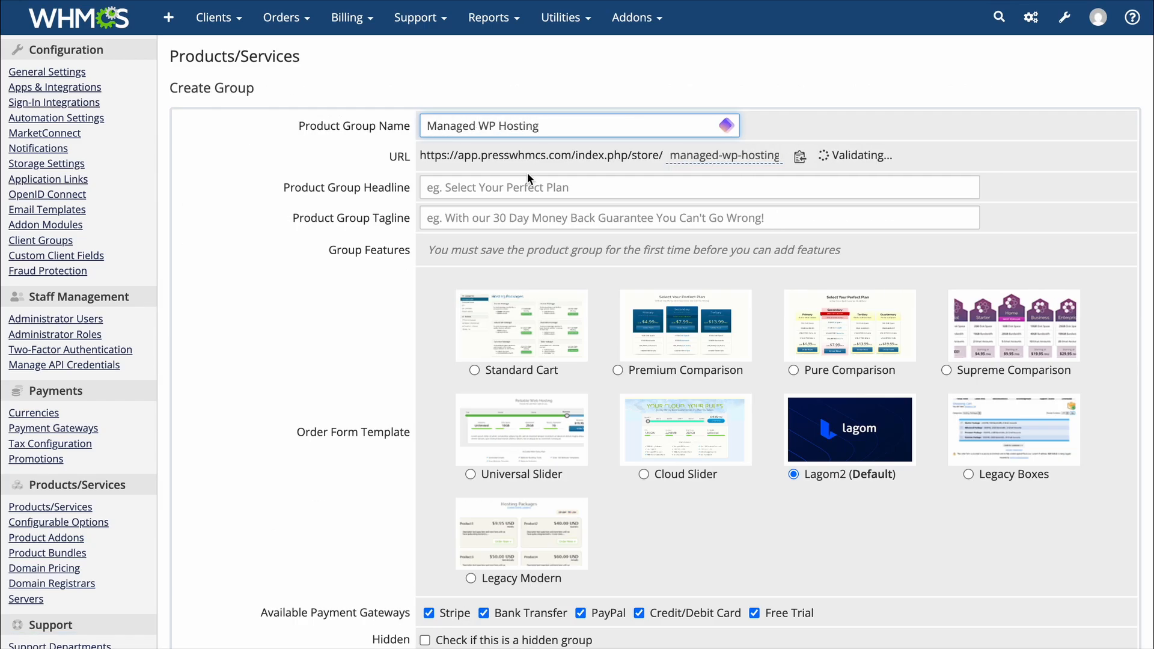
{"action": "left_click", "coordinate": [785, 284]}
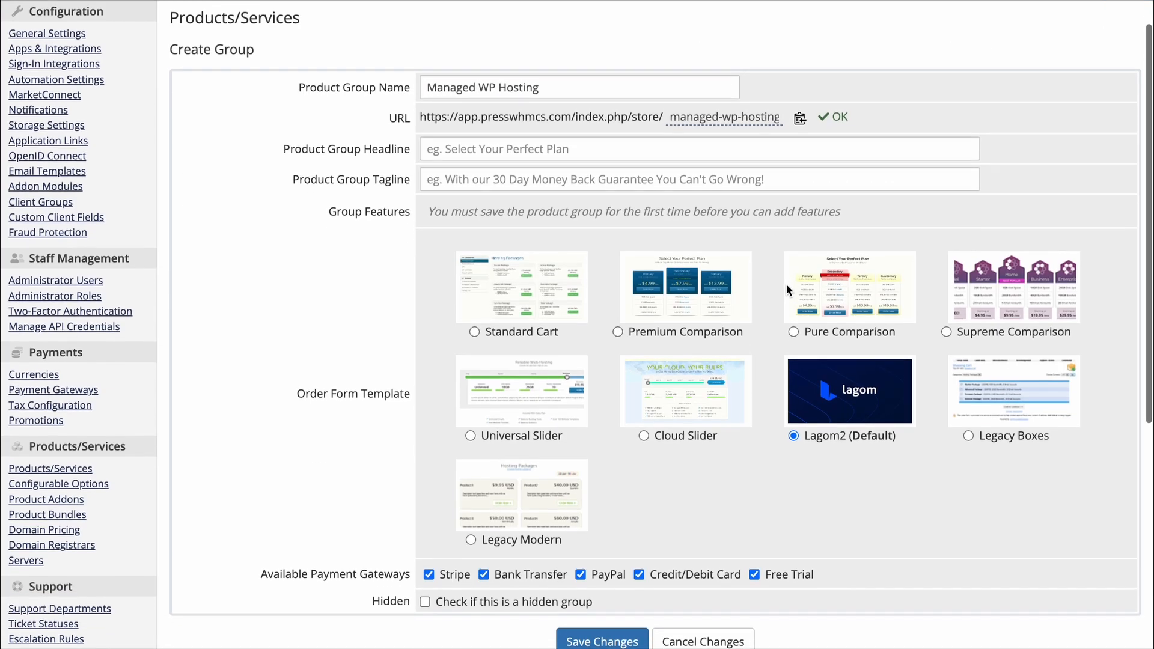
{"action": "scroll", "coordinate": [785, 283], "scroll_direction": "down", "scroll_amount": 2}
{"action": "left_click", "coordinate": [600, 587]}
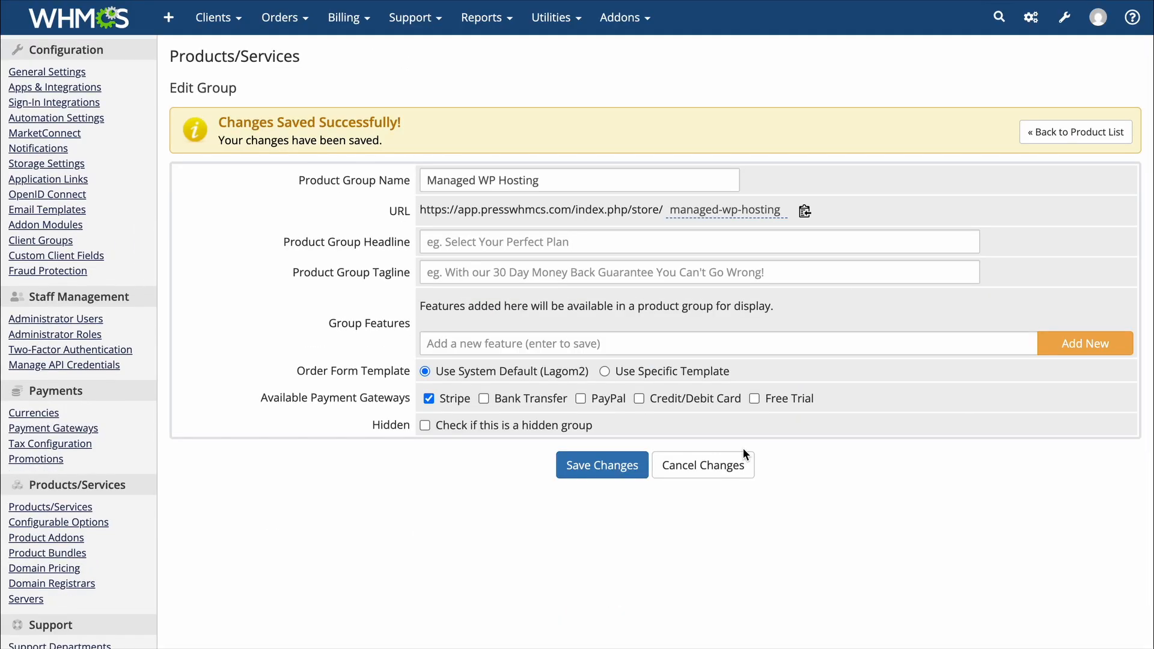
{"action": "left_click", "coordinate": [1104, 137]}
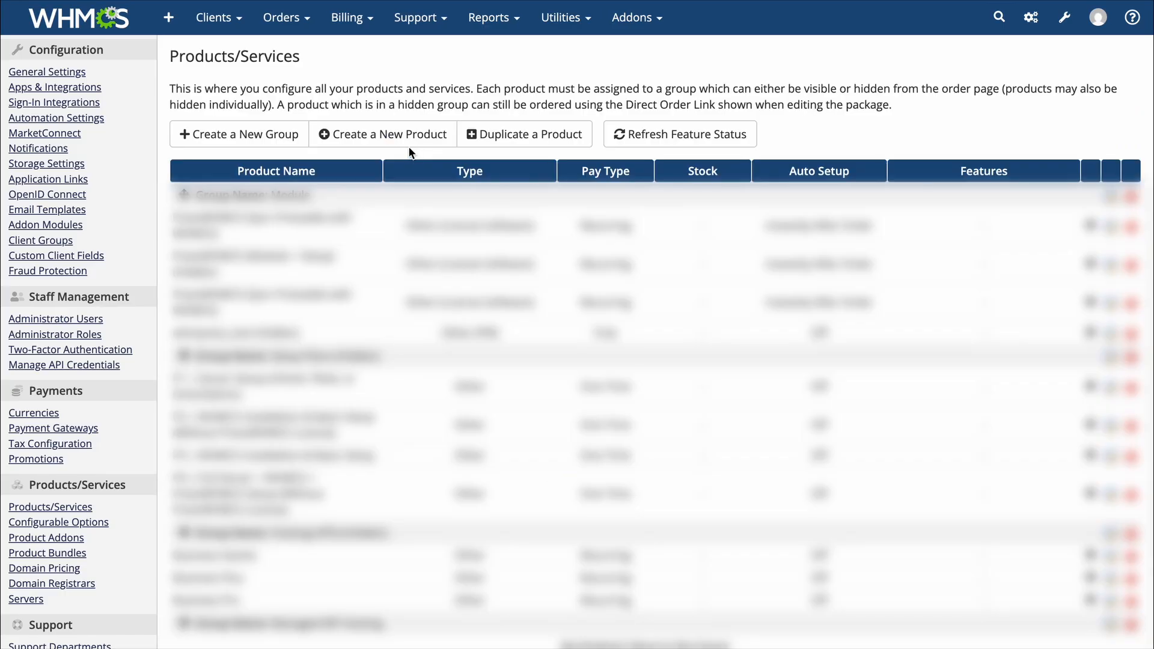
Create the visible product 'Premium WordPress Hosting' using the PW module and continue to its settings
{"action": "left_click", "coordinate": [411, 142]}
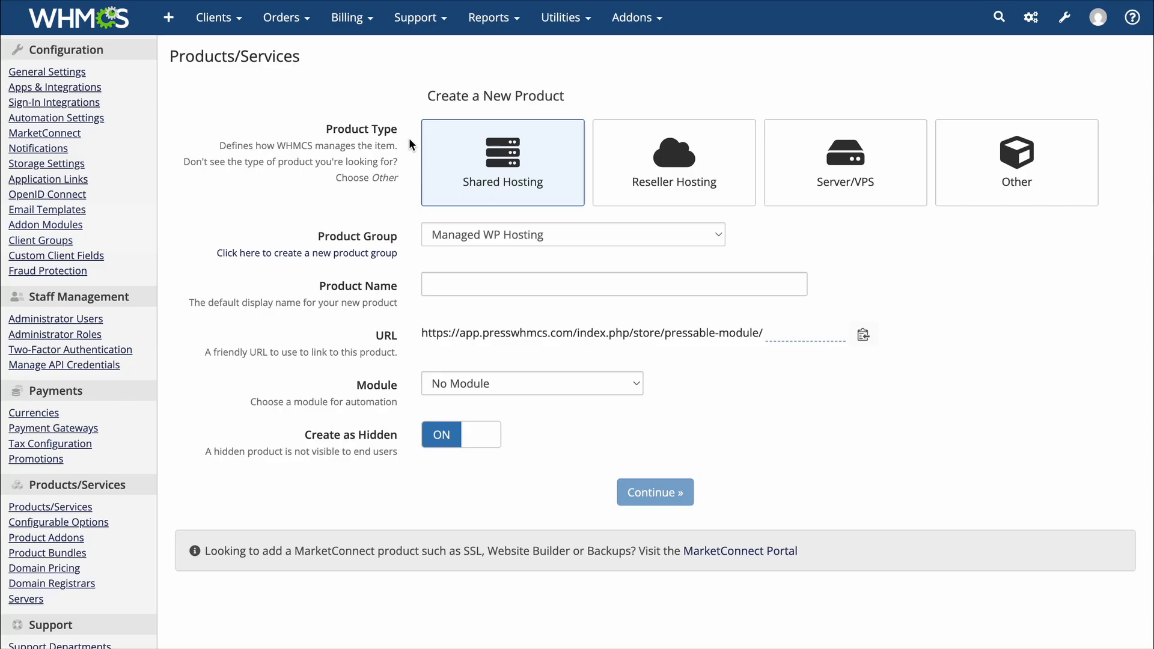
{"action": "left_click", "coordinate": [613, 284]}
{"action": "type", "text": "Premium WordPre"}
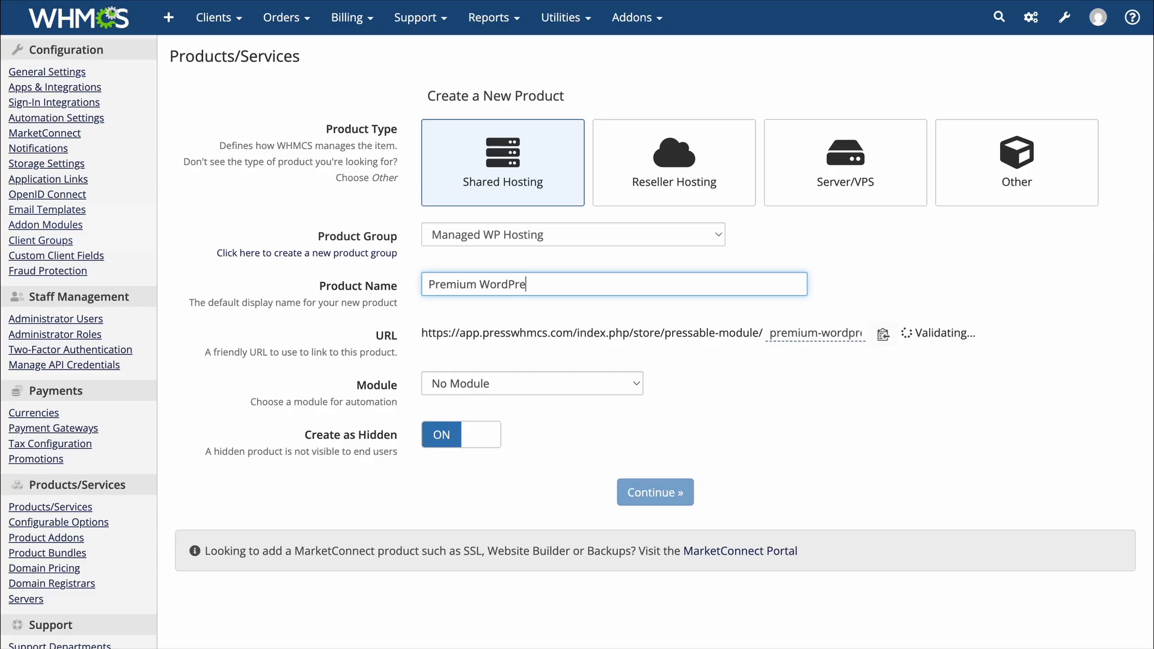
{"action": "type", "text": "ss Hosting"}
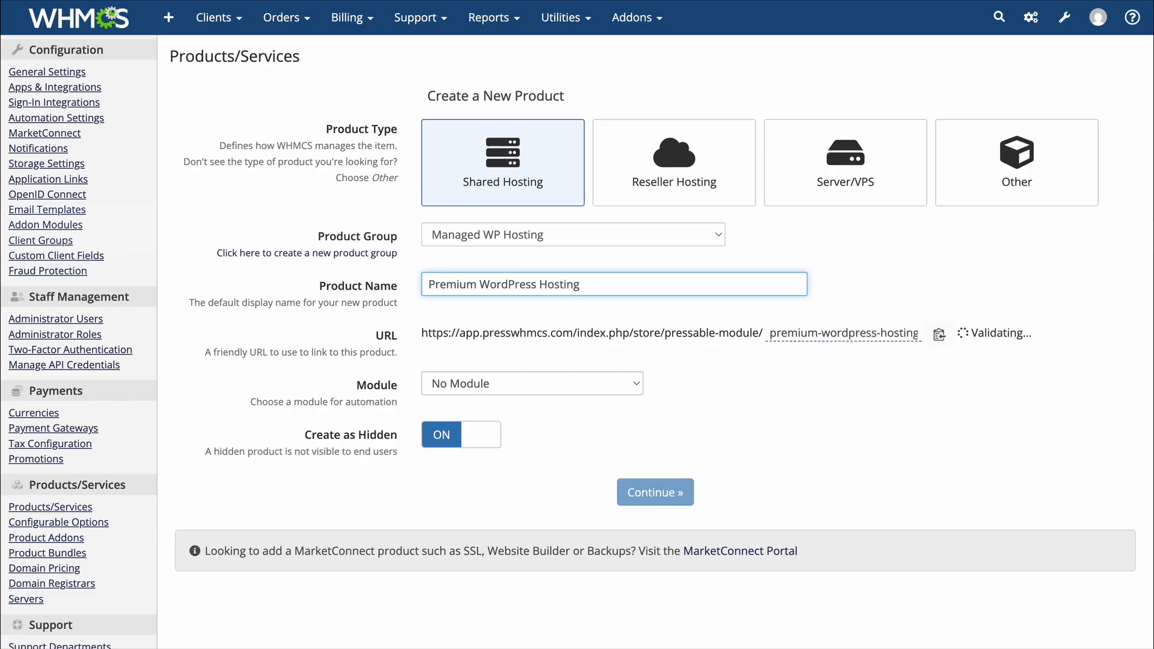
{"action": "left_click", "coordinate": [503, 387]}
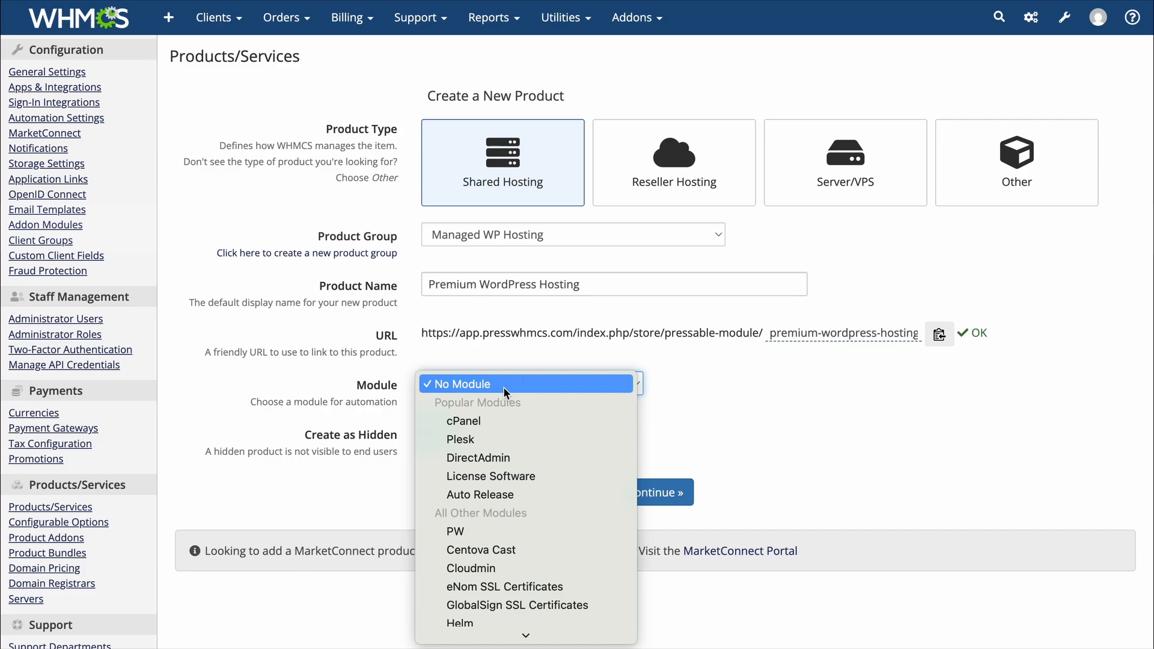
{"action": "left_click", "coordinate": [485, 527]}
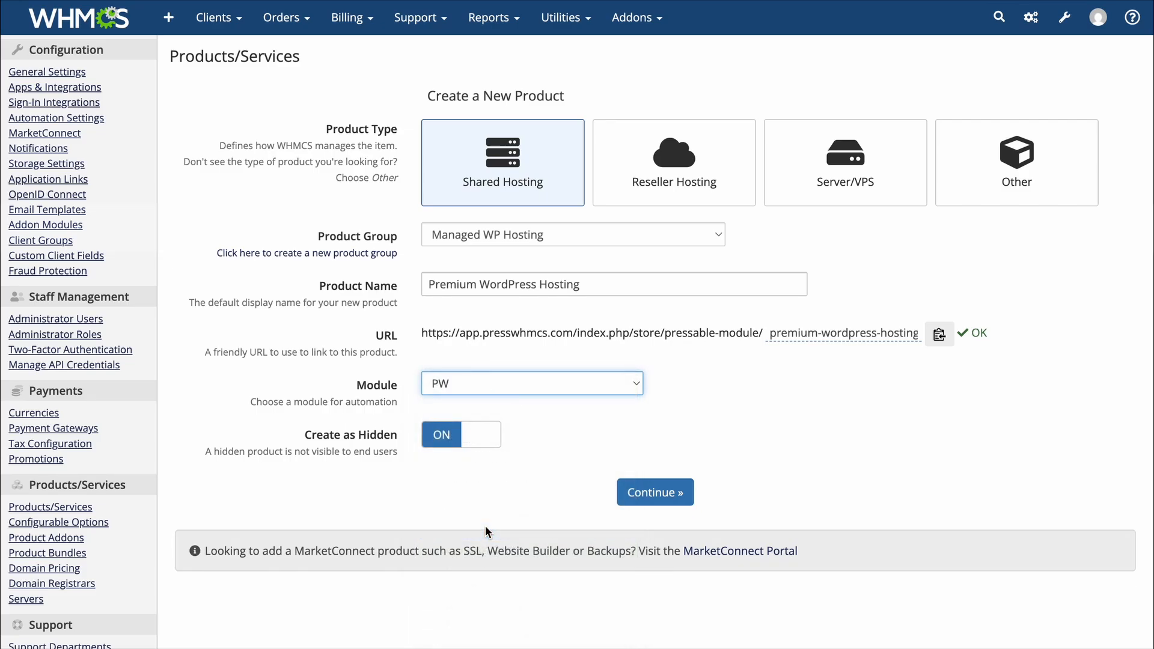
{"action": "left_click", "coordinate": [488, 442]}
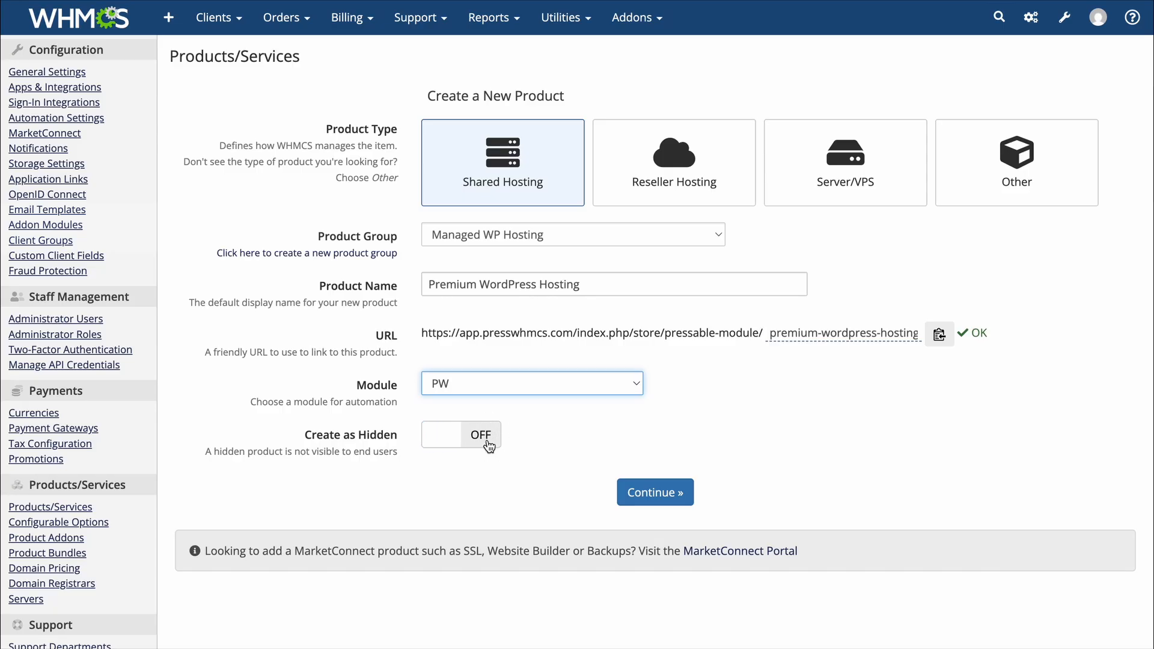
{"action": "left_click", "coordinate": [657, 495]}
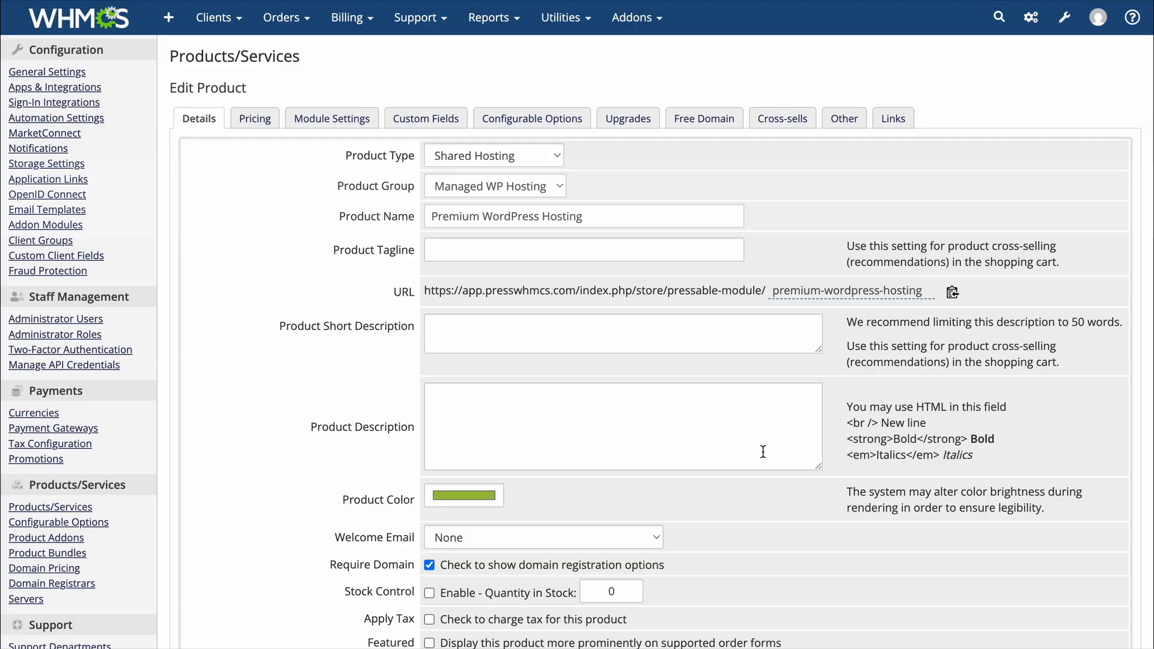
Switch the product's pricing to Recurring and set the monthly price to 10 USD
{"action": "left_click", "coordinate": [252, 121]}
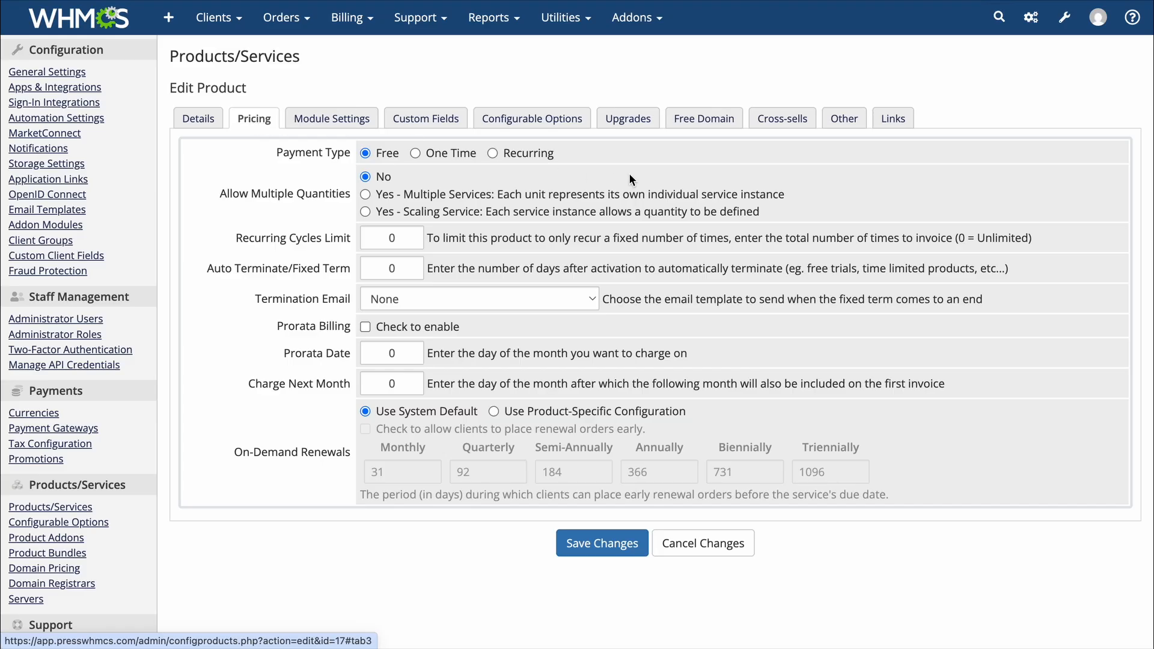
{"action": "left_click", "coordinate": [525, 157]}
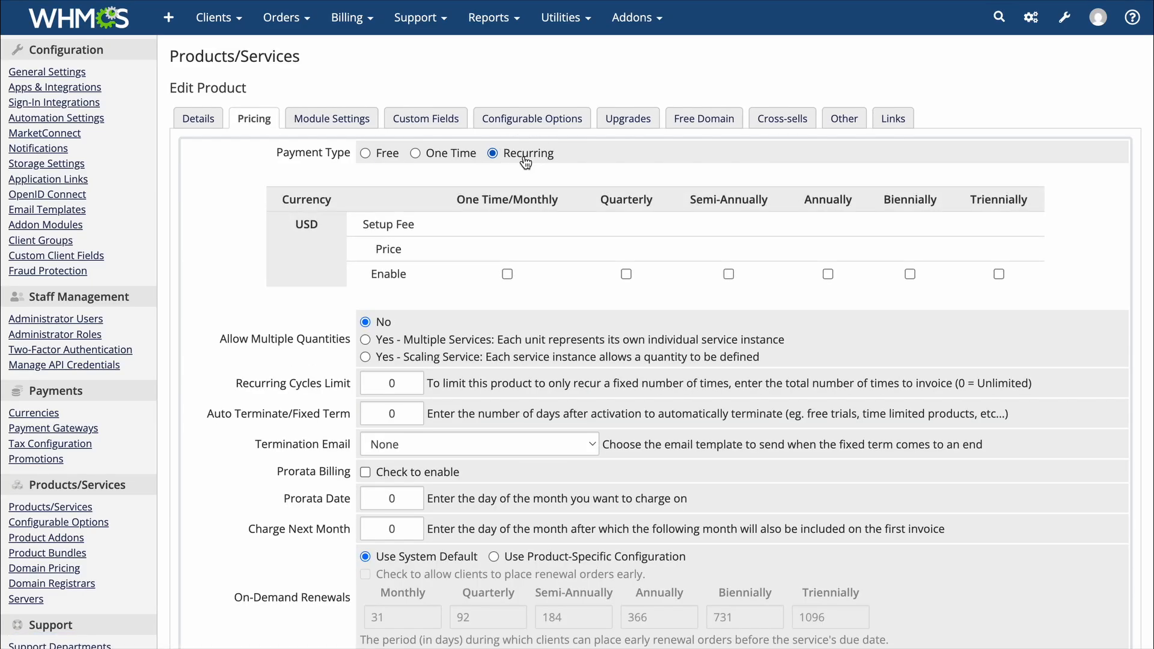
{"action": "left_click", "coordinate": [507, 274]}
{"action": "left_click", "coordinate": [509, 262]}
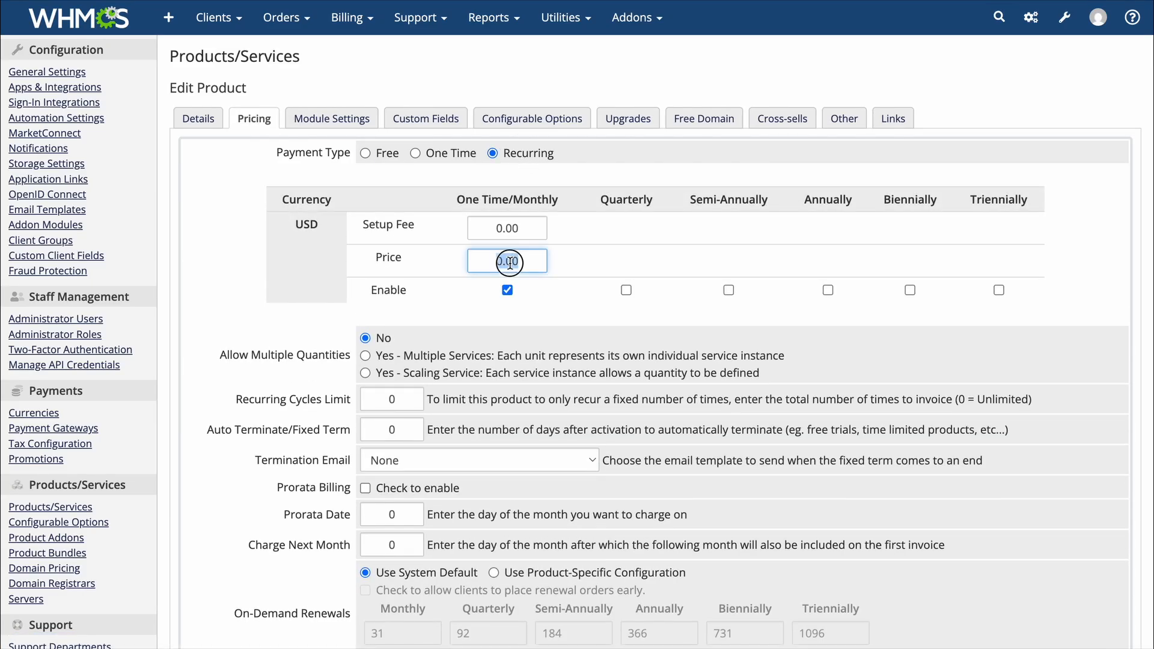
{"action": "double_click", "coordinate": [509, 262]}
{"action": "type", "text": "10"}
{"action": "left_click", "coordinate": [539, 305]}
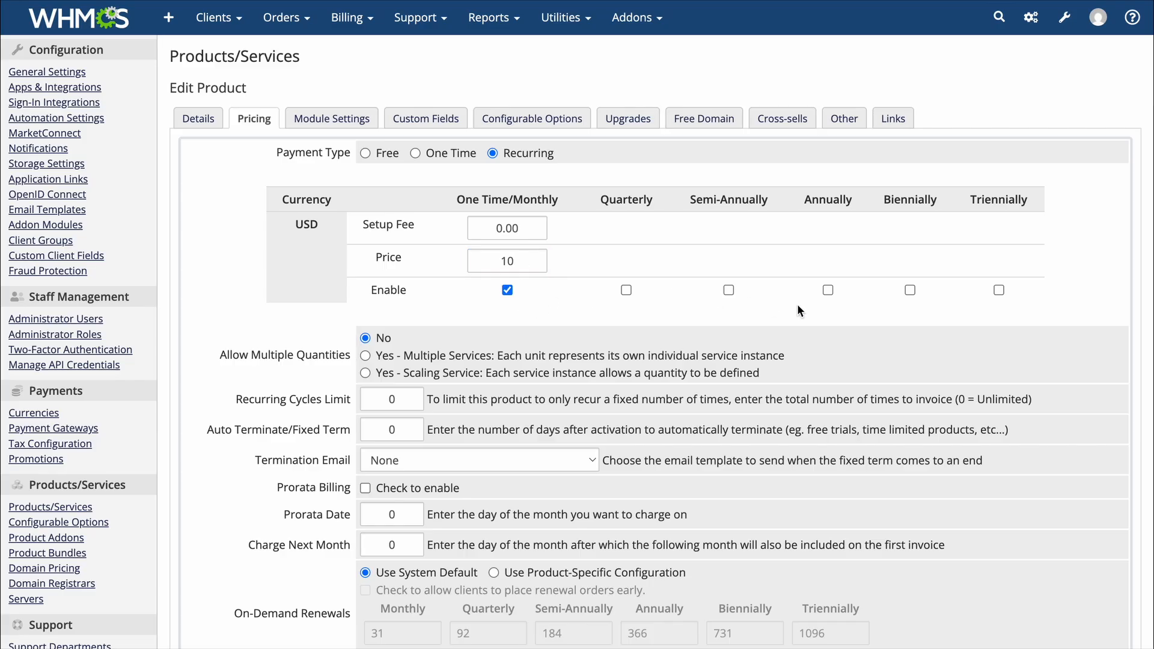
Enable annual billing at a price of 120 USD
{"action": "left_click", "coordinate": [827, 290]}
{"action": "double_click", "coordinate": [819, 261]}
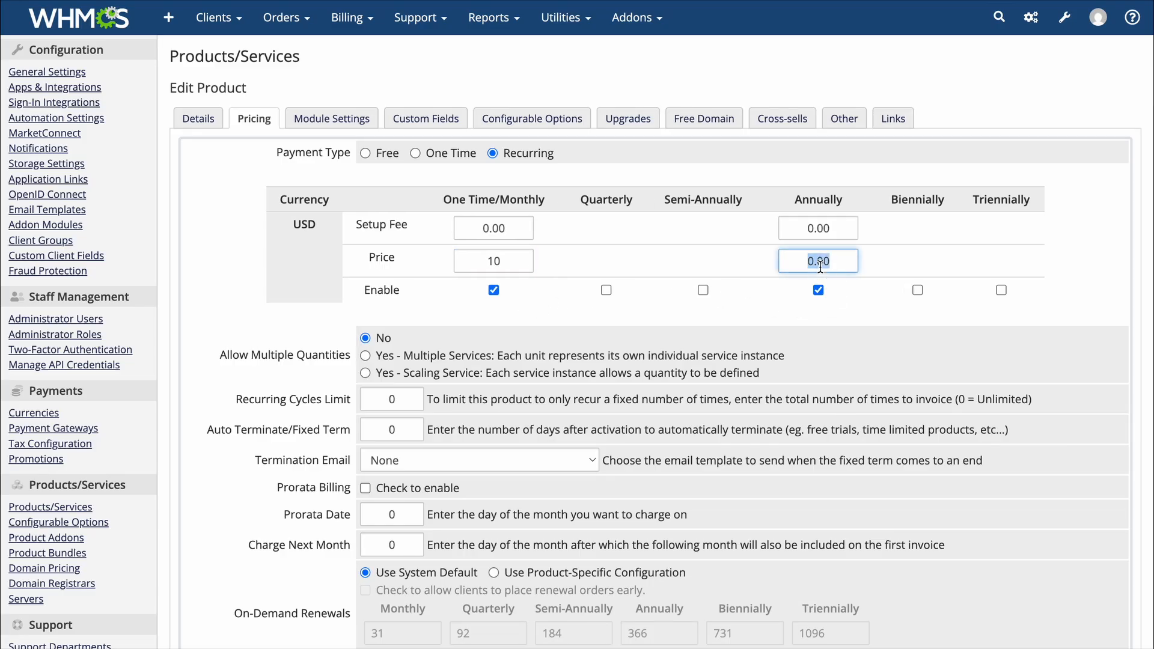
{"action": "type", "text": "120"}
{"action": "left_click", "coordinate": [832, 330]}
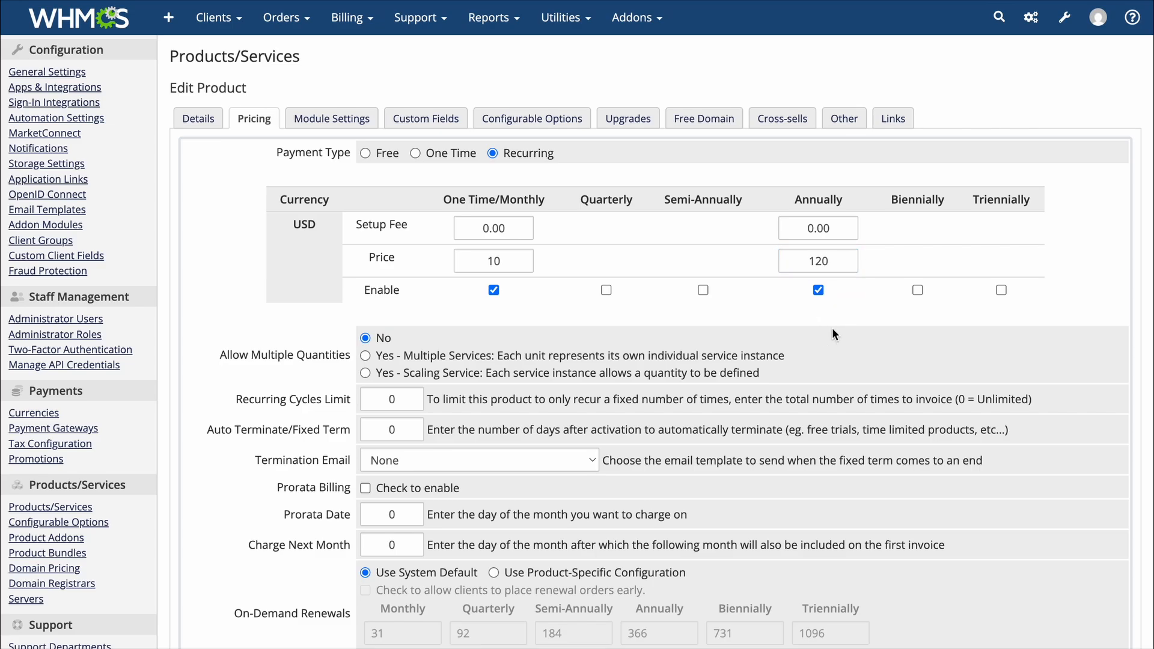
{"action": "scroll", "coordinate": [819, 426], "scroll_direction": "down", "scroll_amount": 2}
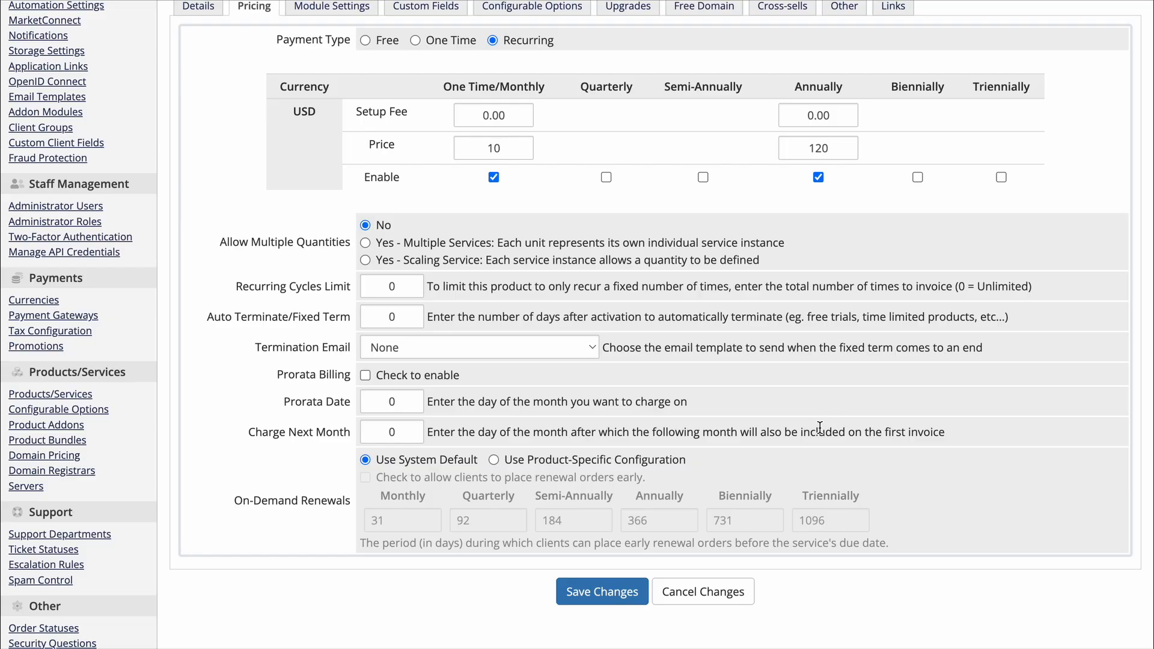
{"action": "scroll", "coordinate": [819, 426], "scroll_direction": "up", "scroll_amount": 3}
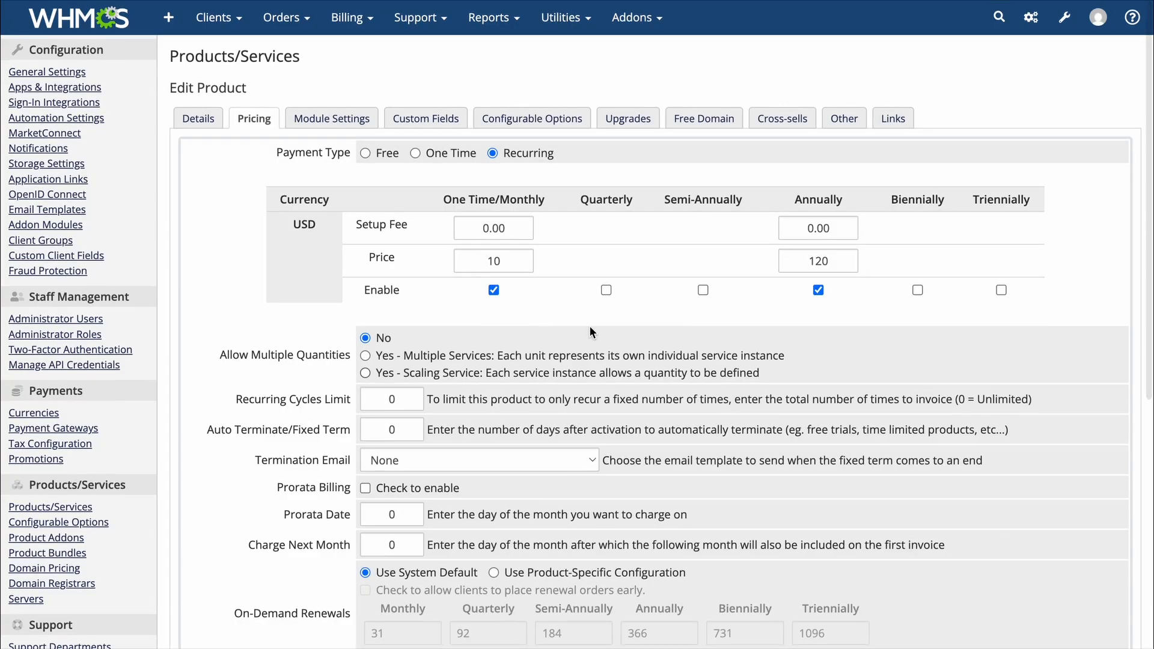
Keep the PW module, choose automatic setup on first payment received, and save
{"action": "left_click", "coordinate": [340, 118]}
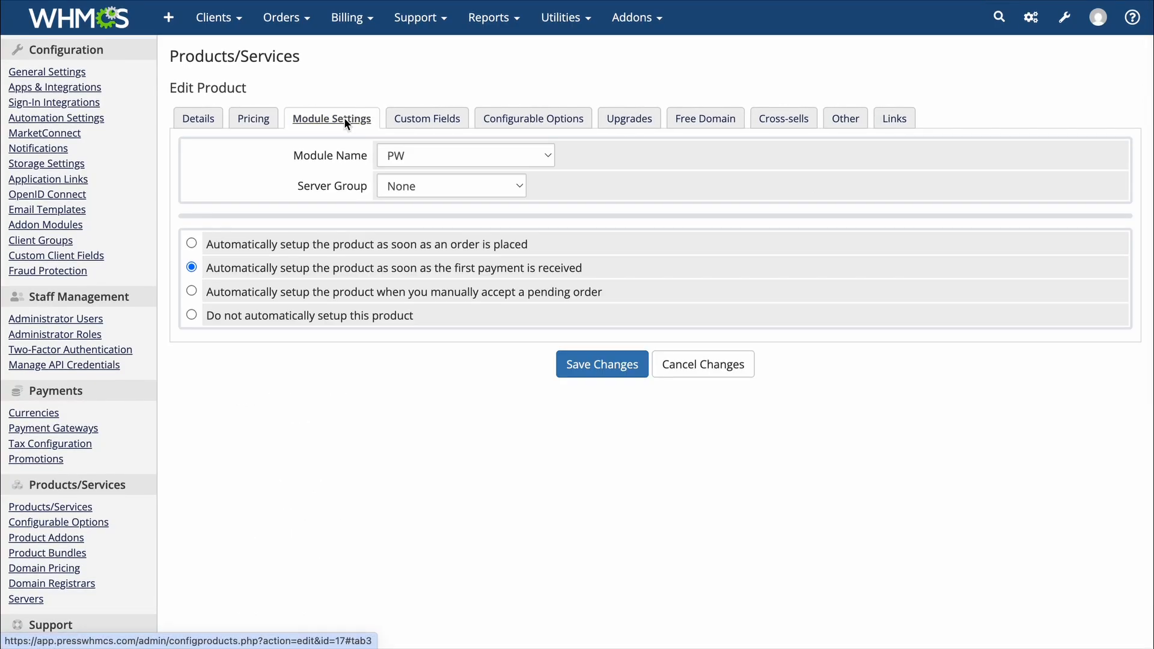
{"action": "left_click", "coordinate": [445, 157]}
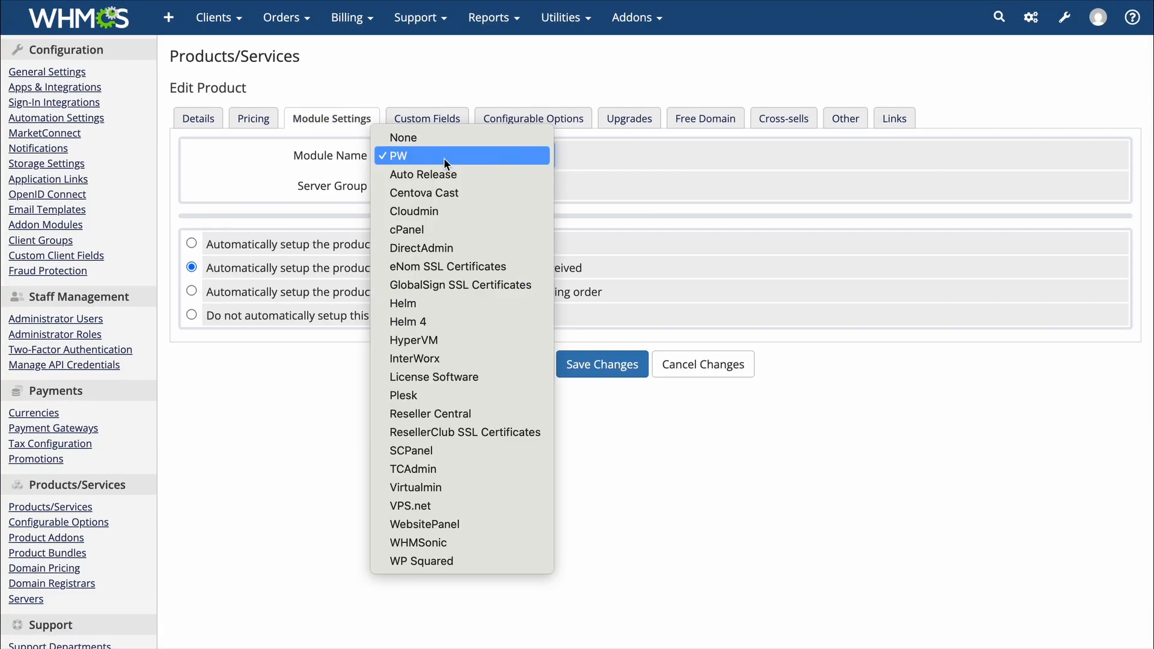
{"action": "left_click", "coordinate": [443, 157]}
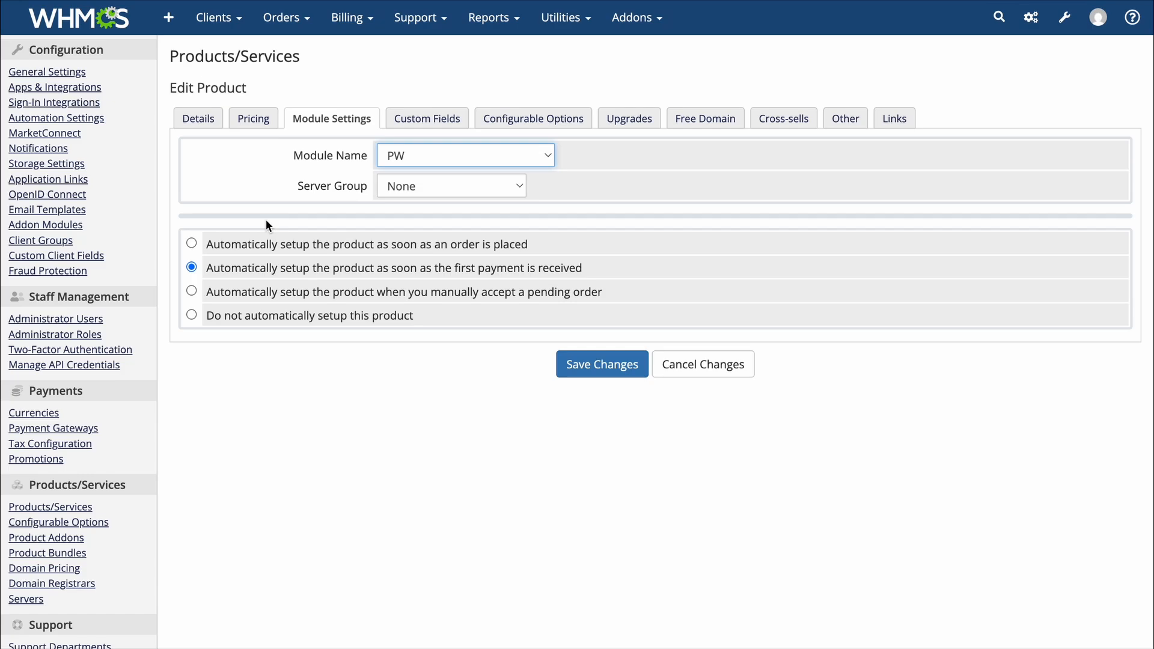
{"action": "left_click", "coordinate": [191, 291]}
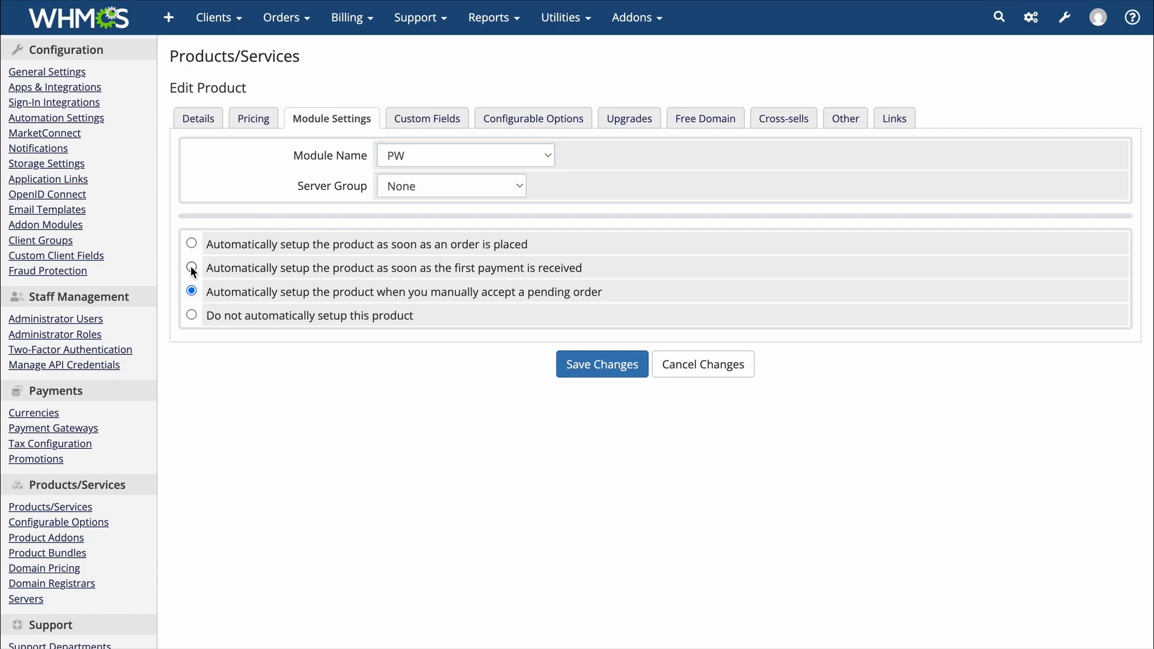
{"action": "left_click", "coordinate": [192, 268]}
{"action": "left_click", "coordinate": [614, 367]}
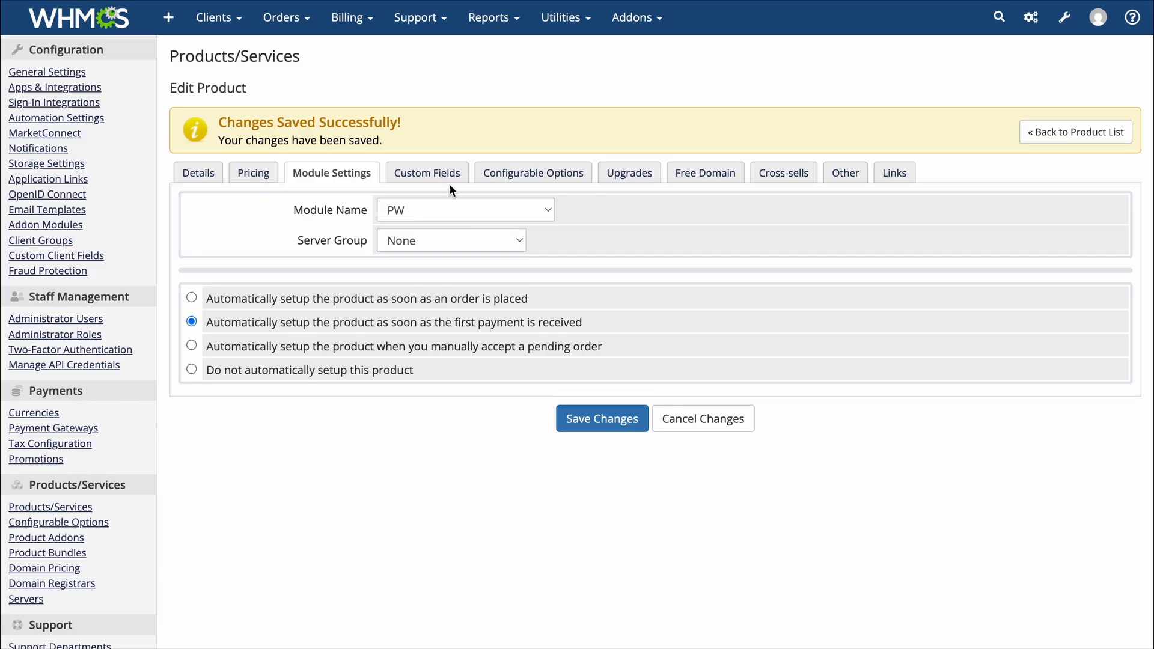
Review the website name, email, username, PHP version and data center custom fields, then save
{"action": "left_click", "coordinate": [438, 173]}
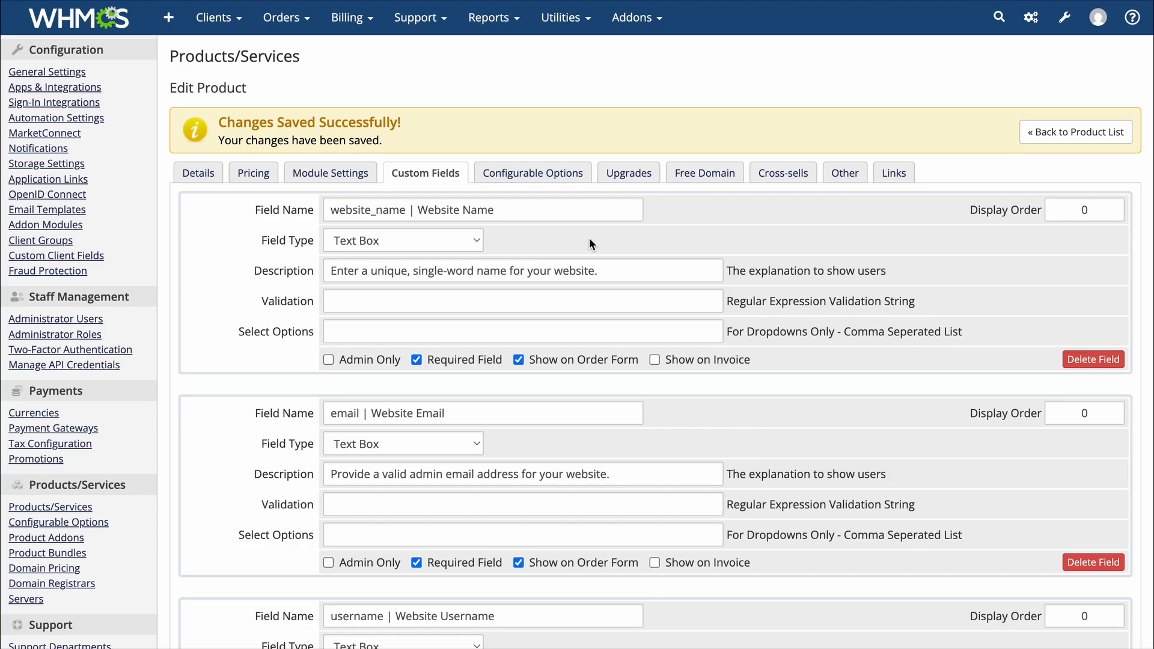
{"action": "scroll", "coordinate": [589, 239], "scroll_direction": "down", "scroll_amount": 1}
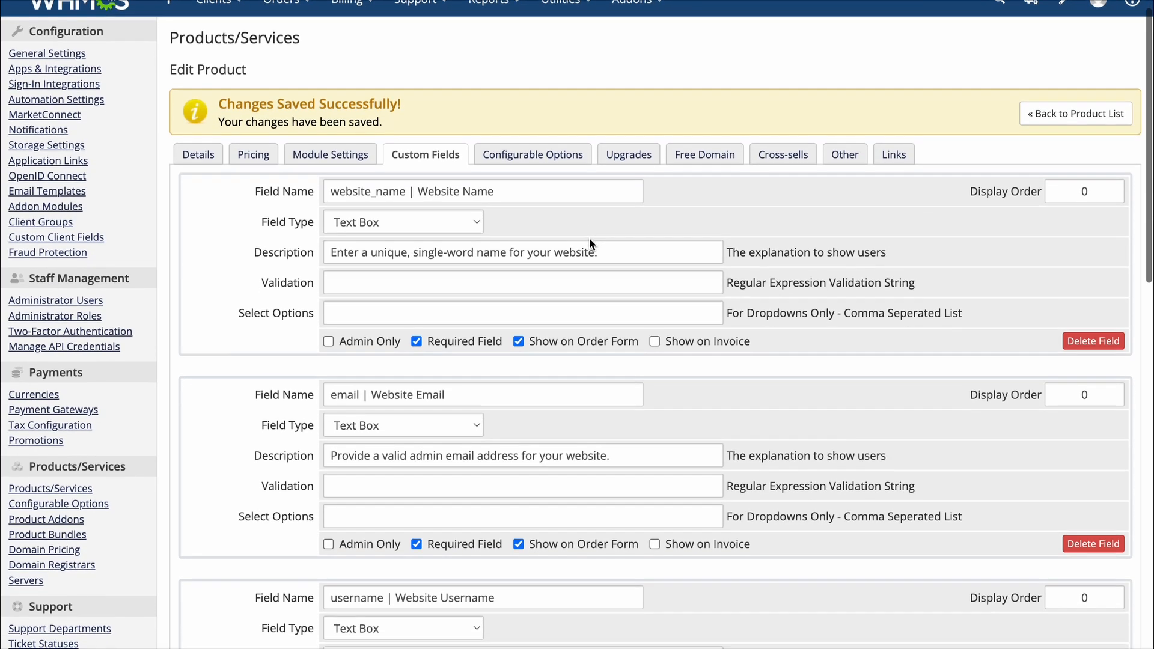
{"action": "scroll", "coordinate": [589, 239], "scroll_direction": "down", "scroll_amount": 2}
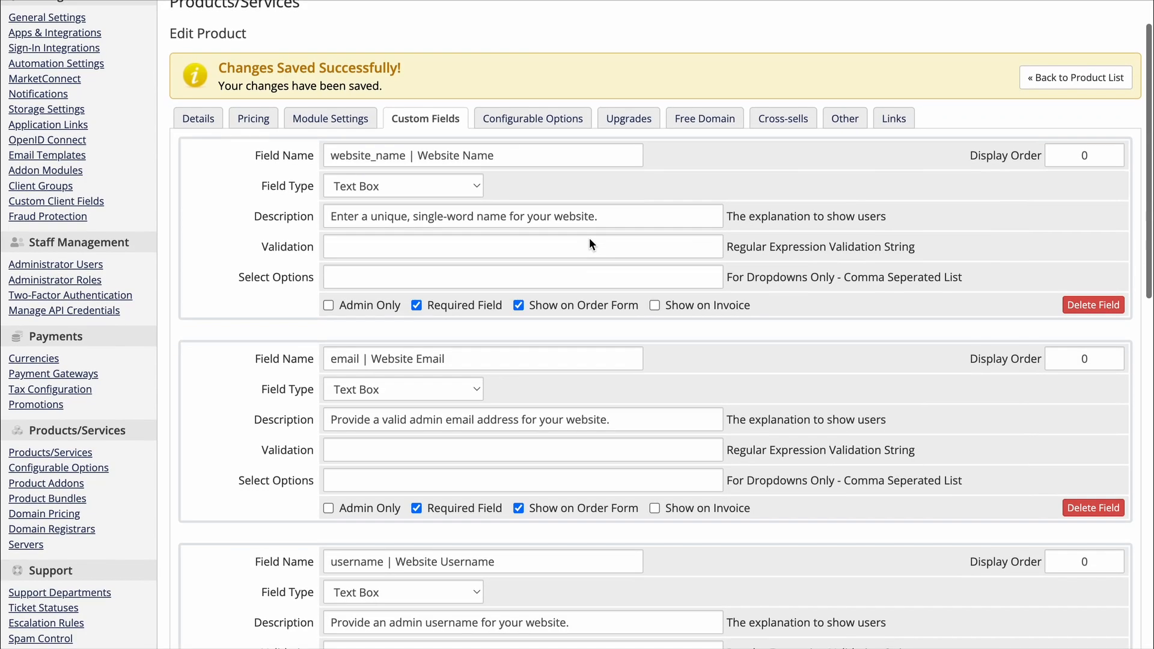
{"action": "scroll", "coordinate": [589, 241], "scroll_direction": "down", "scroll_amount": 2}
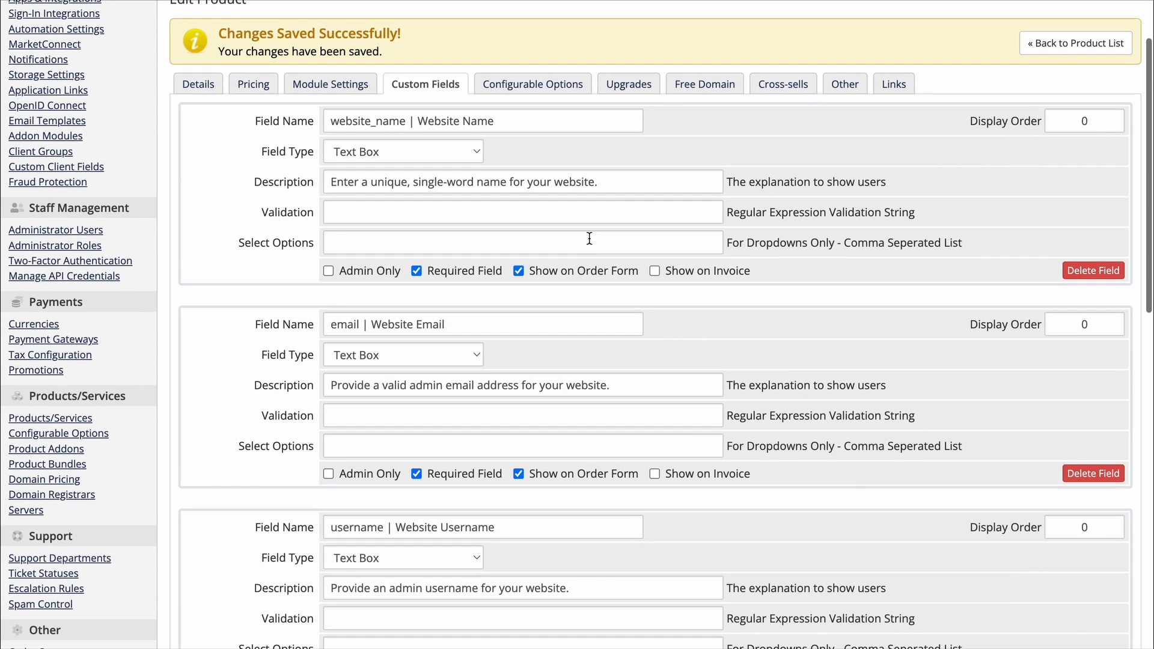
{"action": "scroll", "coordinate": [589, 238], "scroll_direction": "down", "scroll_amount": 2}
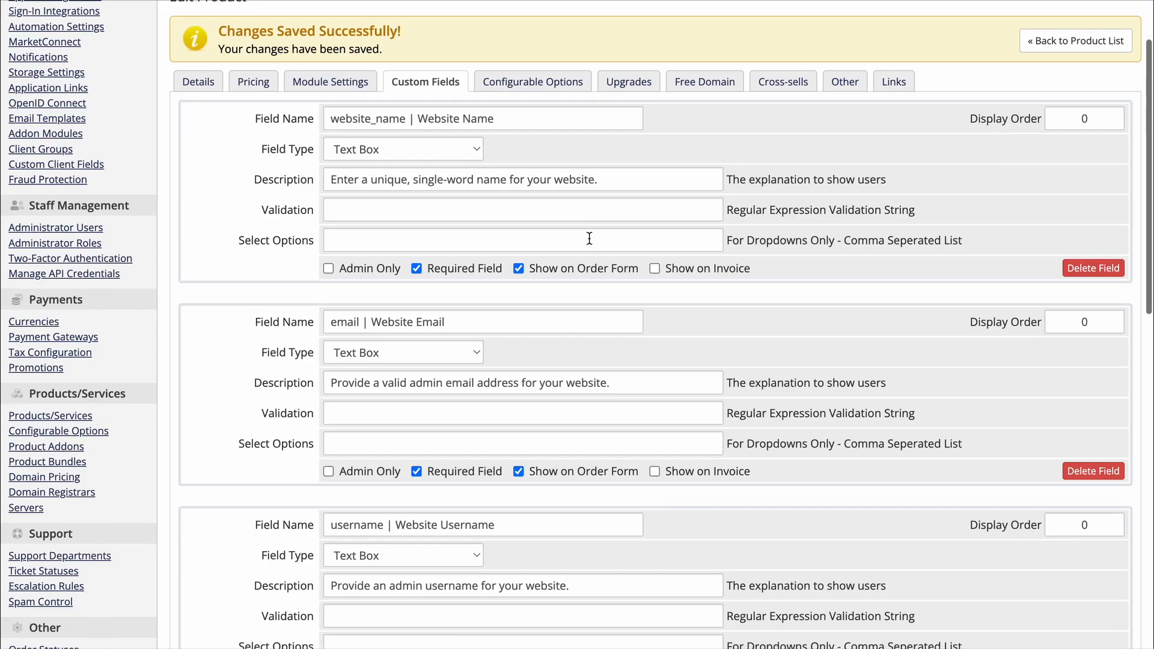
{"action": "scroll", "coordinate": [590, 239], "scroll_direction": "down", "scroll_amount": 4}
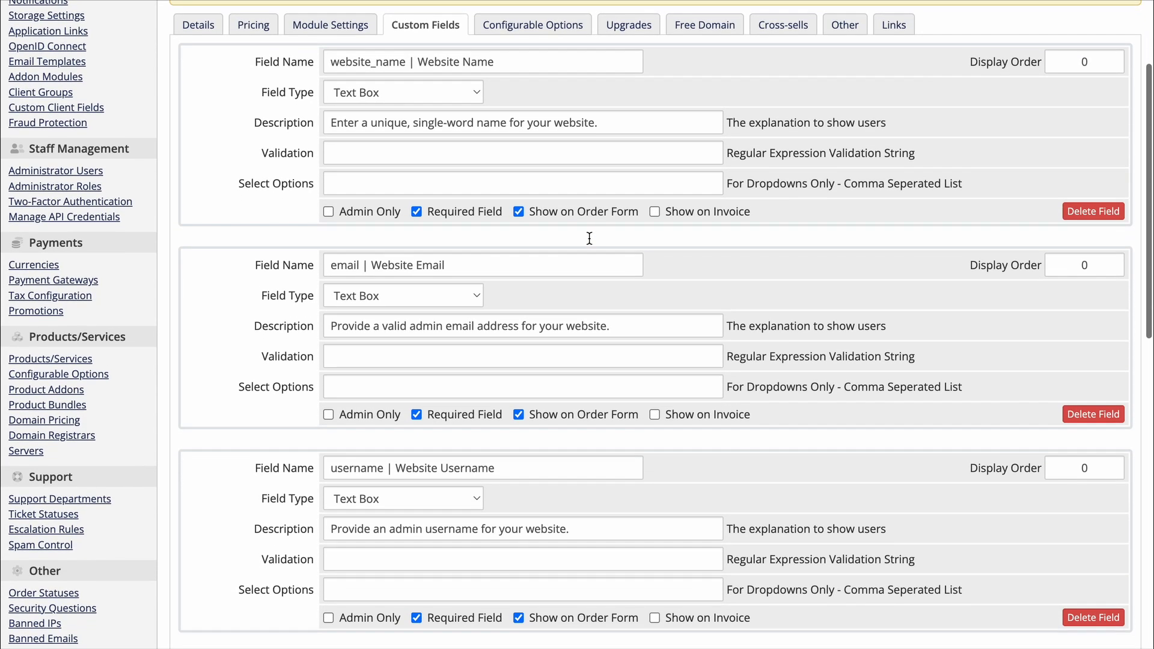
{"action": "scroll", "coordinate": [590, 239], "scroll_direction": "down", "scroll_amount": 5}
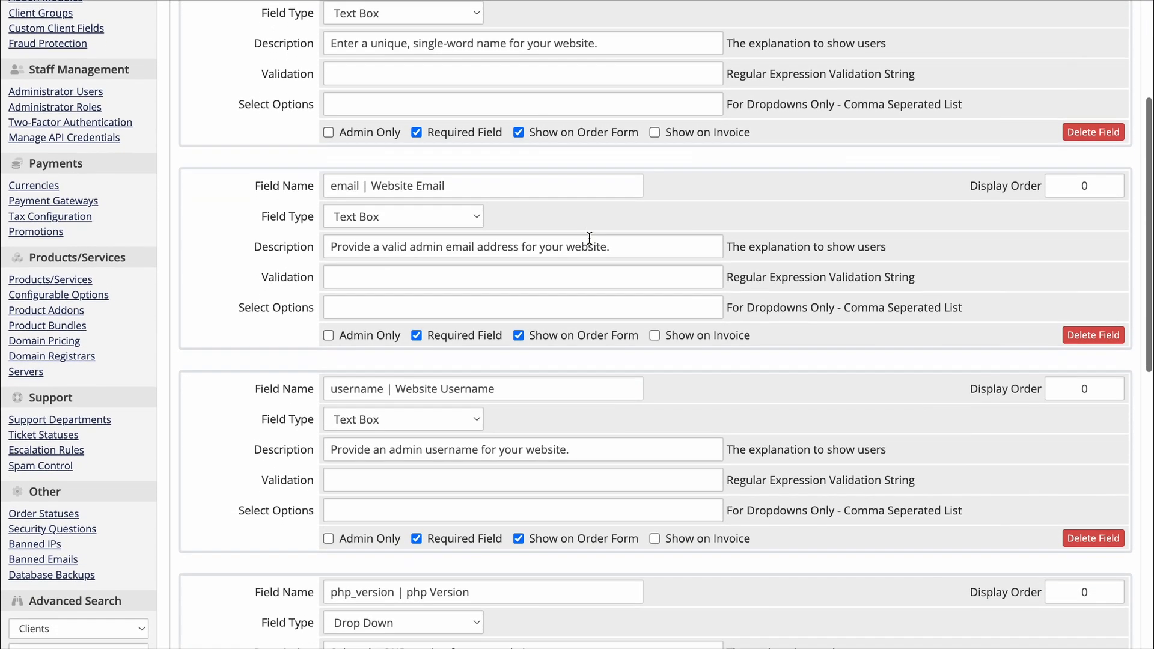
{"action": "scroll", "coordinate": [590, 238], "scroll_direction": "down", "scroll_amount": 1}
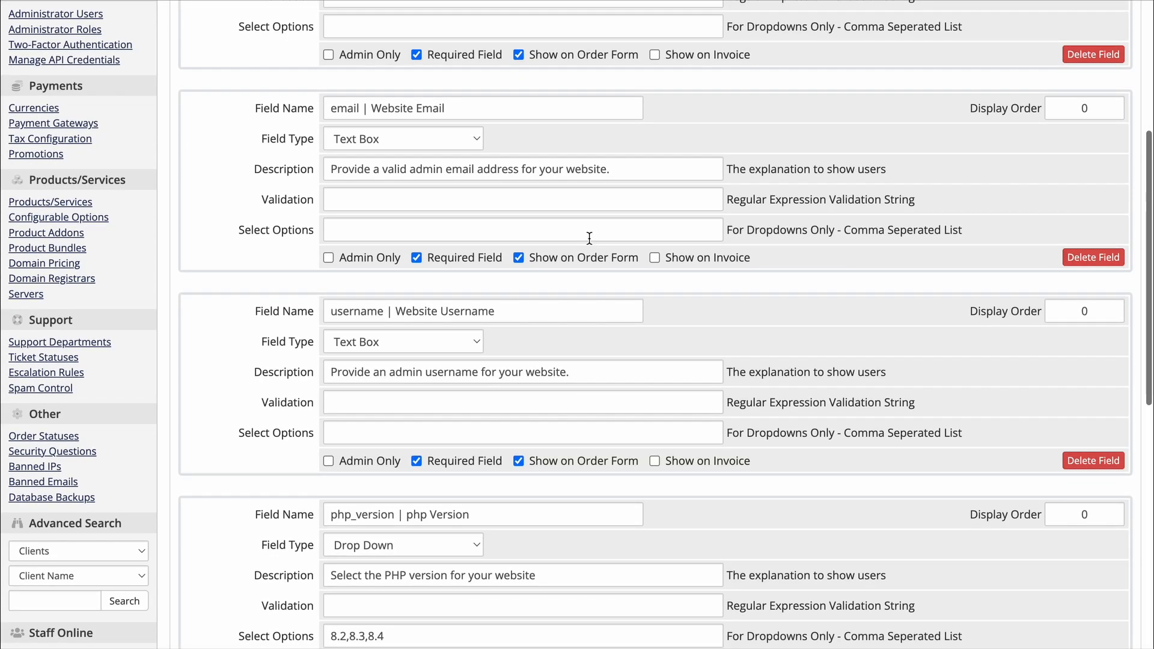
{"action": "scroll", "coordinate": [590, 239], "scroll_direction": "down", "scroll_amount": 4}
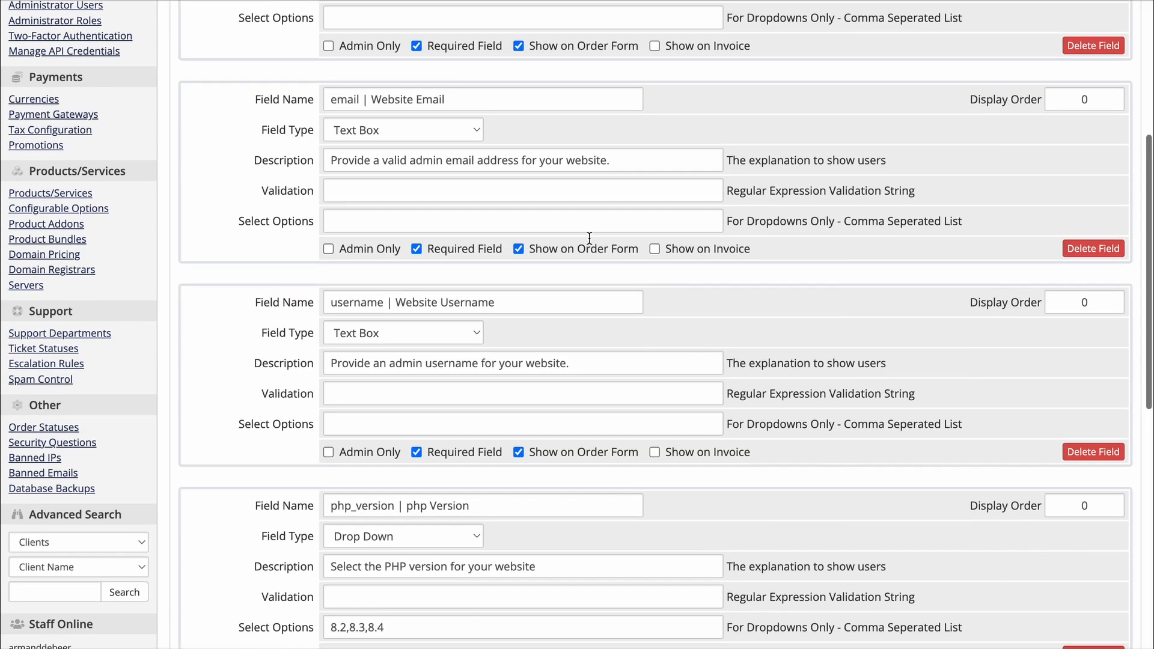
{"action": "scroll", "coordinate": [590, 238], "scroll_direction": "down", "scroll_amount": 4}
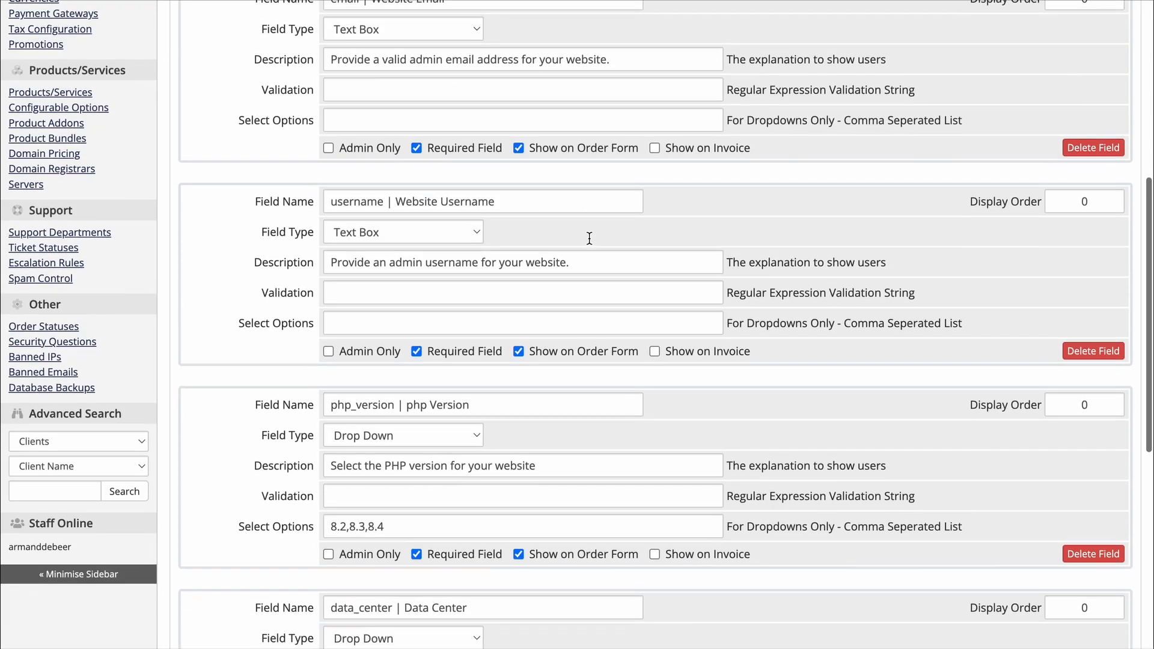
{"action": "scroll", "coordinate": [589, 239], "scroll_direction": "down", "scroll_amount": 5}
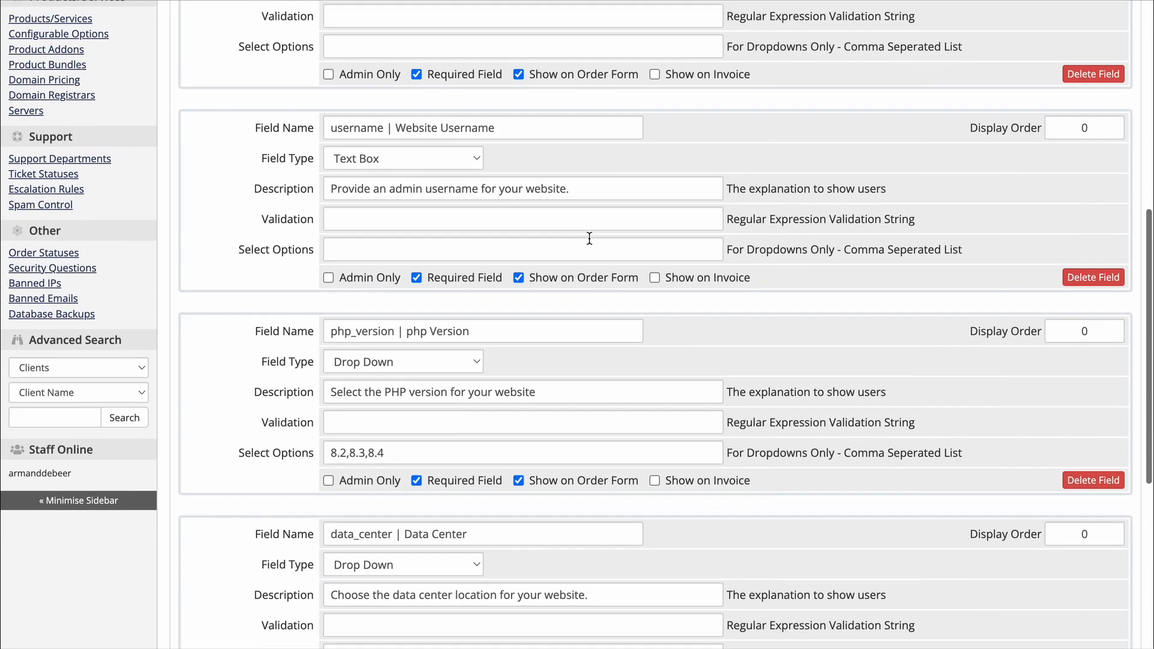
{"action": "scroll", "coordinate": [589, 238], "scroll_direction": "down", "scroll_amount": 4}
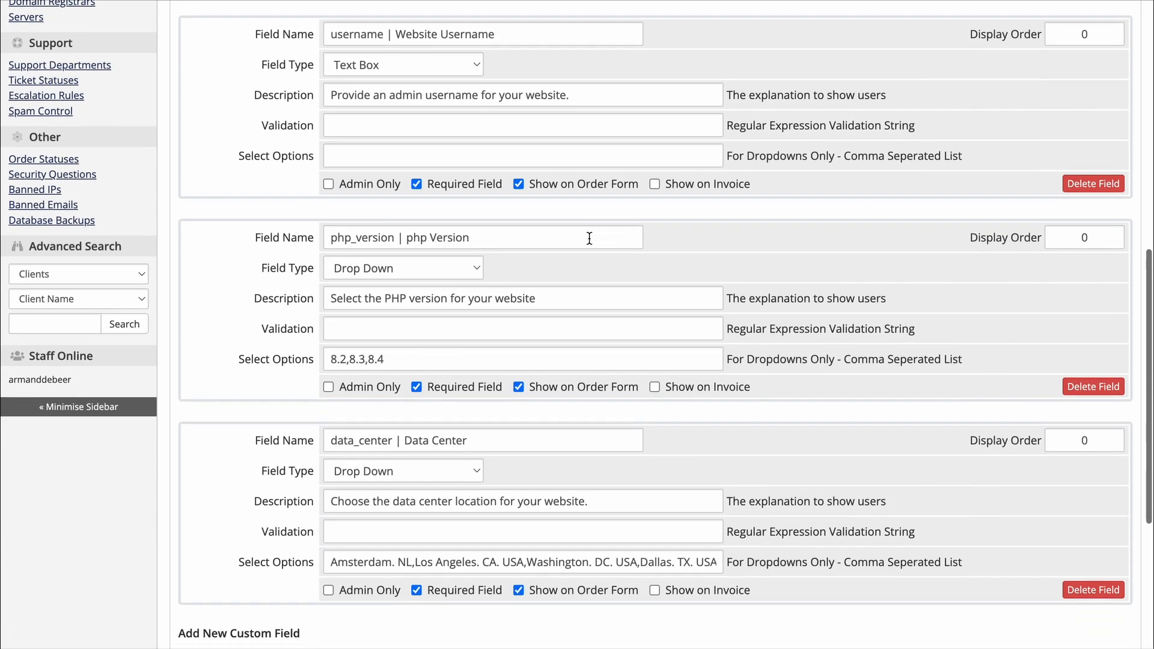
{"action": "scroll", "coordinate": [589, 239], "scroll_direction": "down", "scroll_amount": 1}
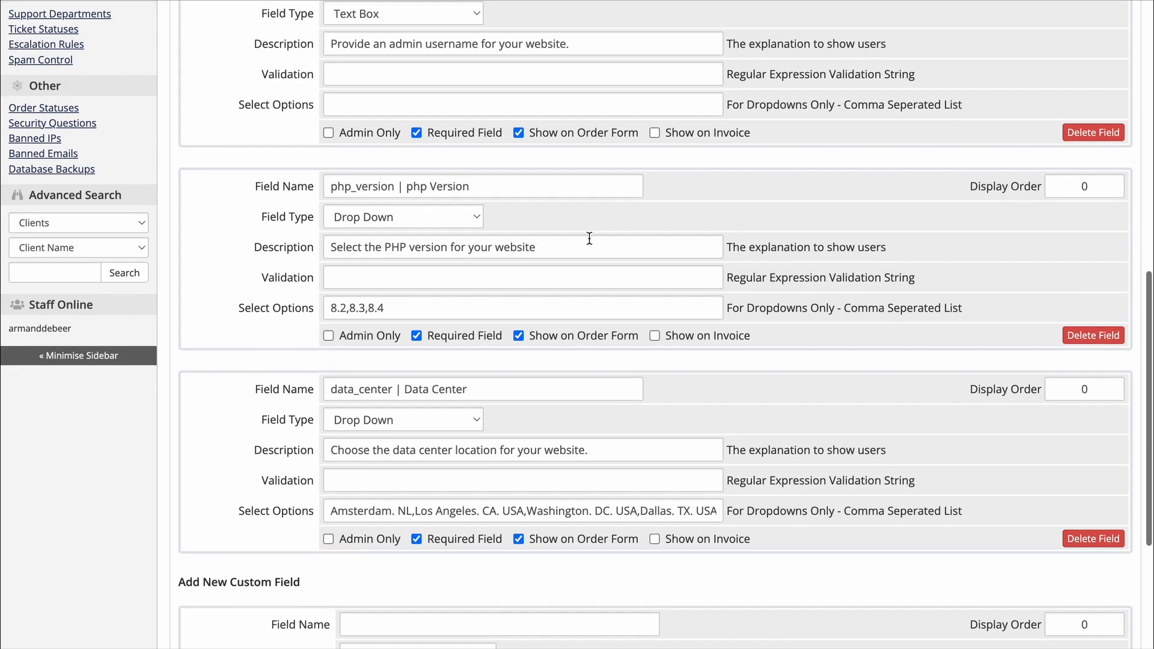
{"action": "scroll", "coordinate": [589, 238], "scroll_direction": "down", "scroll_amount": 3}
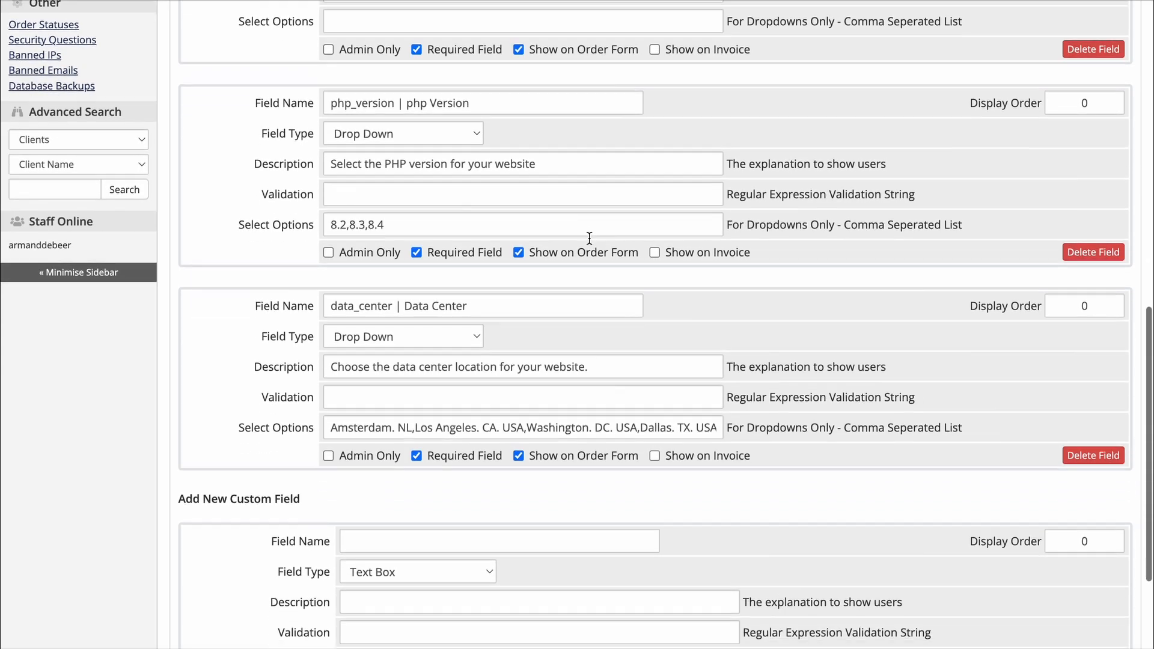
{"action": "scroll", "coordinate": [589, 238], "scroll_direction": "down", "scroll_amount": 2}
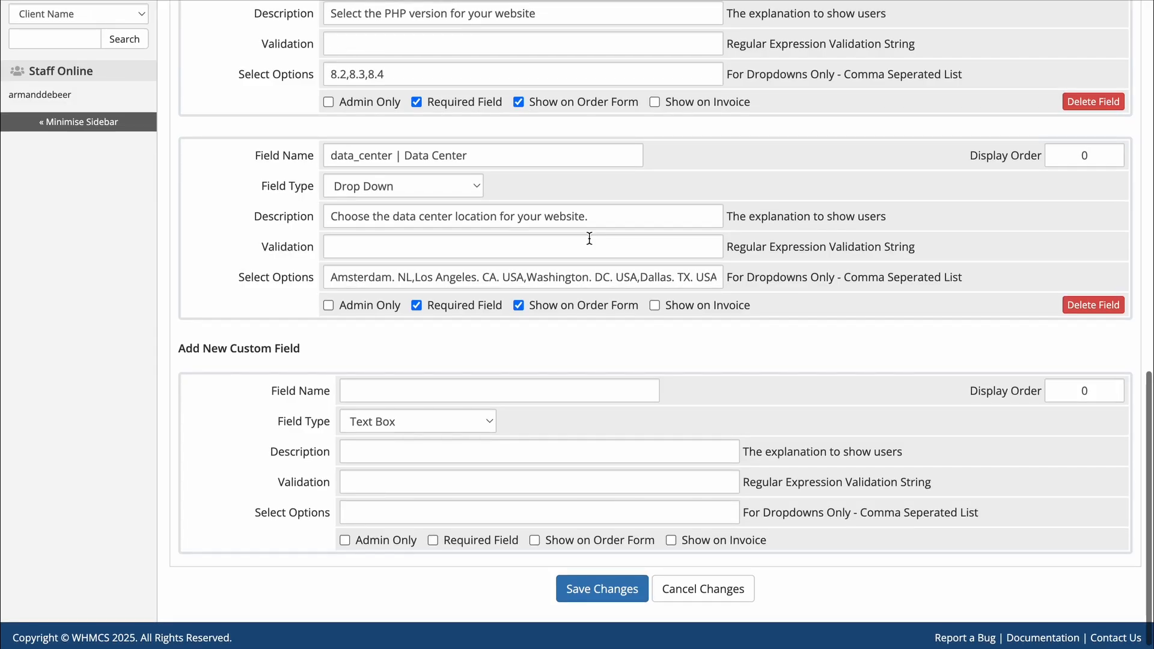
{"action": "scroll", "coordinate": [590, 237], "scroll_direction": "down", "scroll_amount": 1}
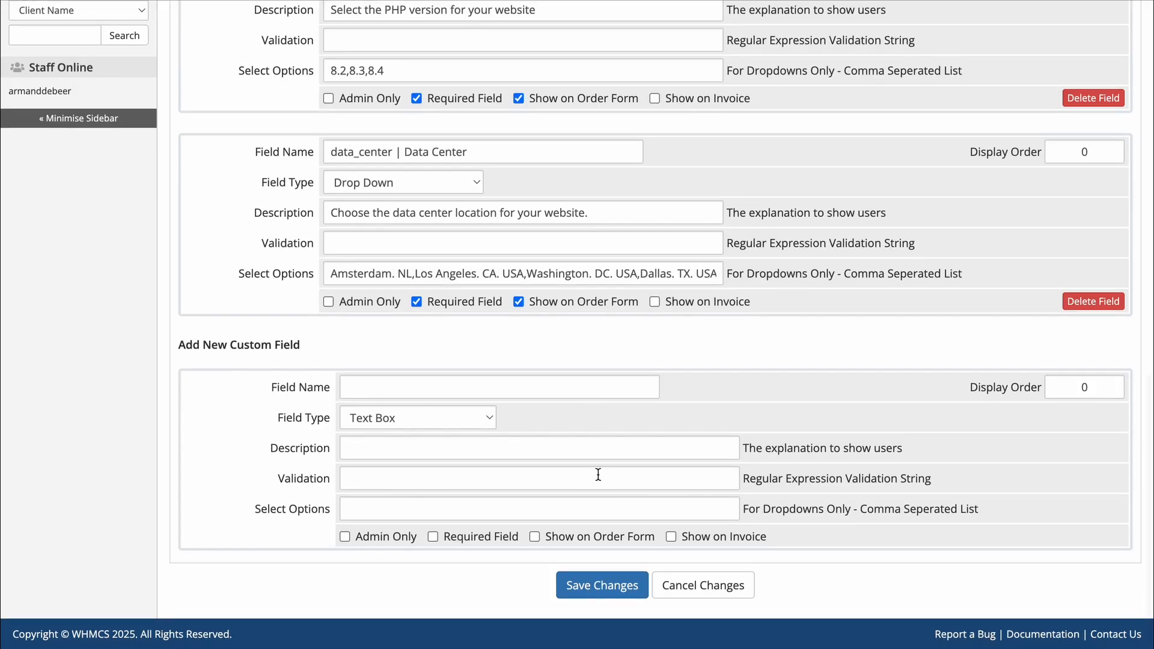
{"action": "left_click", "coordinate": [592, 587]}
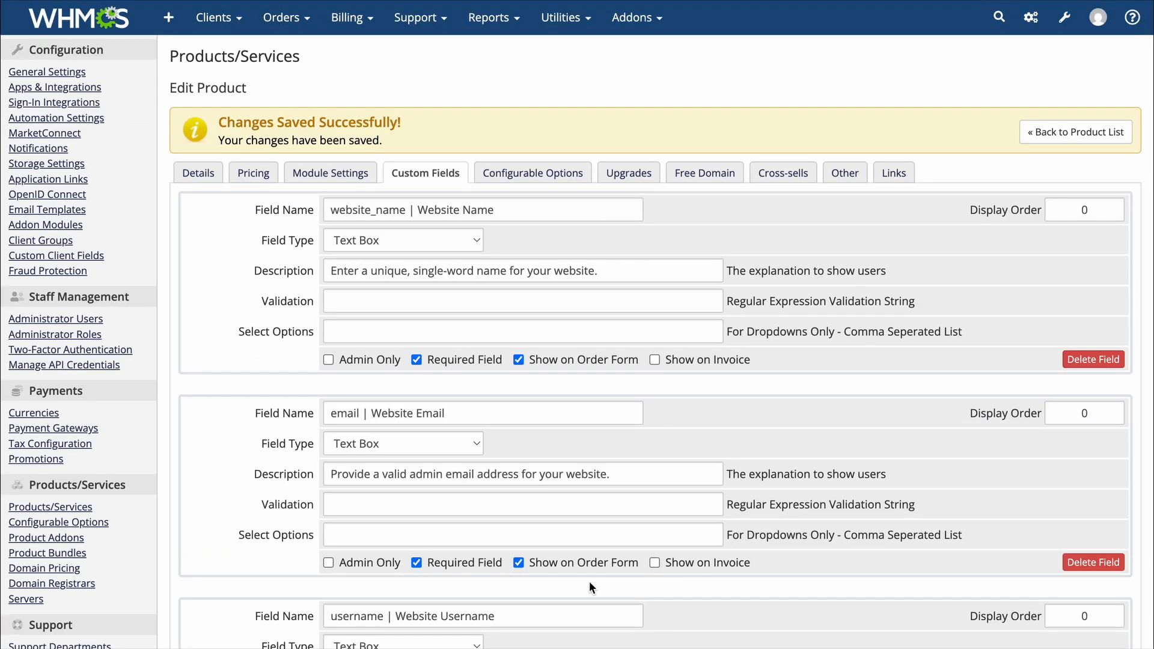
Enter 'mywebsite1' as the website name, plus the website admin email and username
{"action": "type", "text": "myw"}
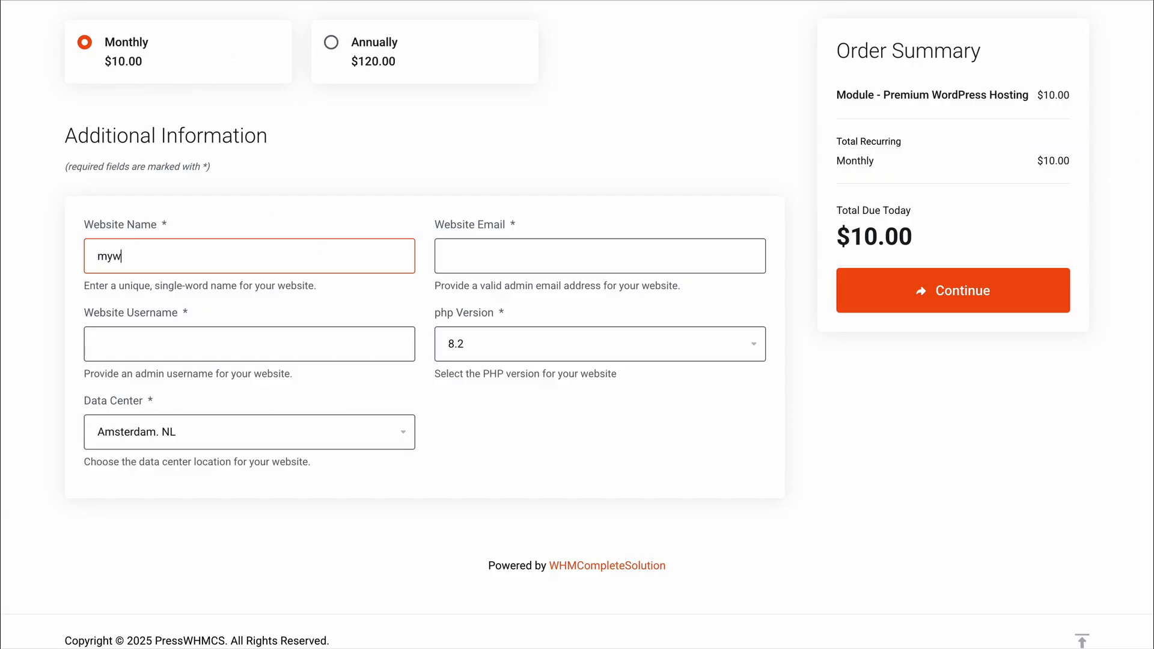
{"action": "type", "text": "ebsite1"}
{"action": "left_click", "coordinate": [516, 249]}
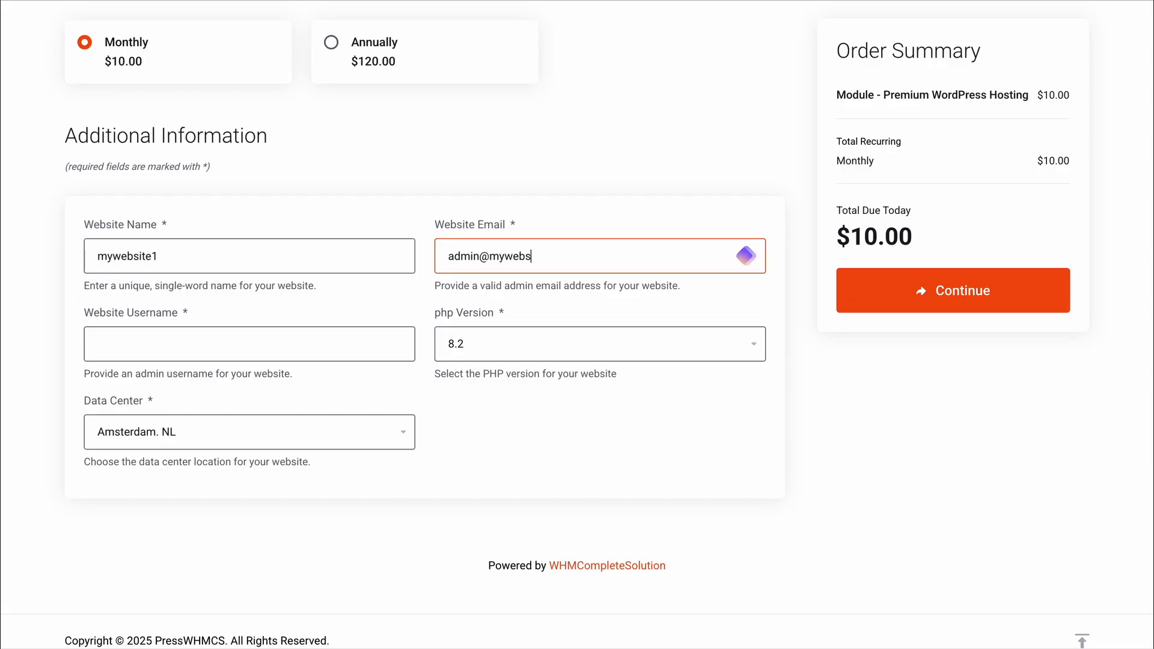
{"action": "left_click", "coordinate": [347, 343]}
{"action": "type", "text": "admin"}
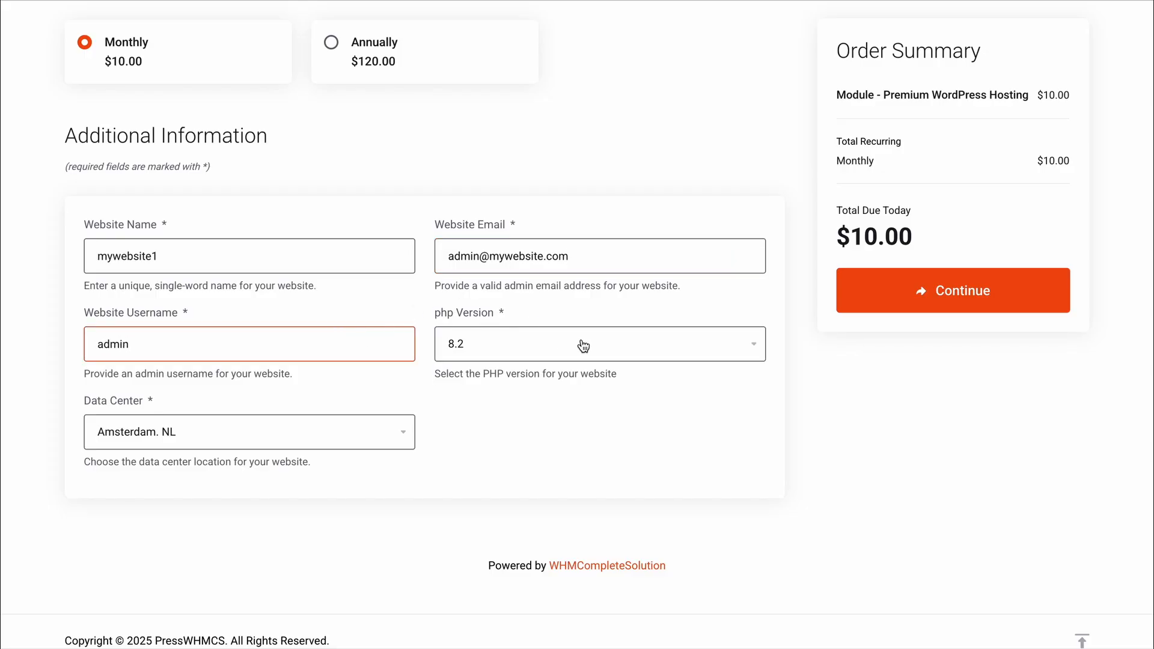
Choose PHP version 8.4 and the Washington. DC. USA data center
{"action": "left_click", "coordinate": [583, 345]}
{"action": "left_click", "coordinate": [584, 386]}
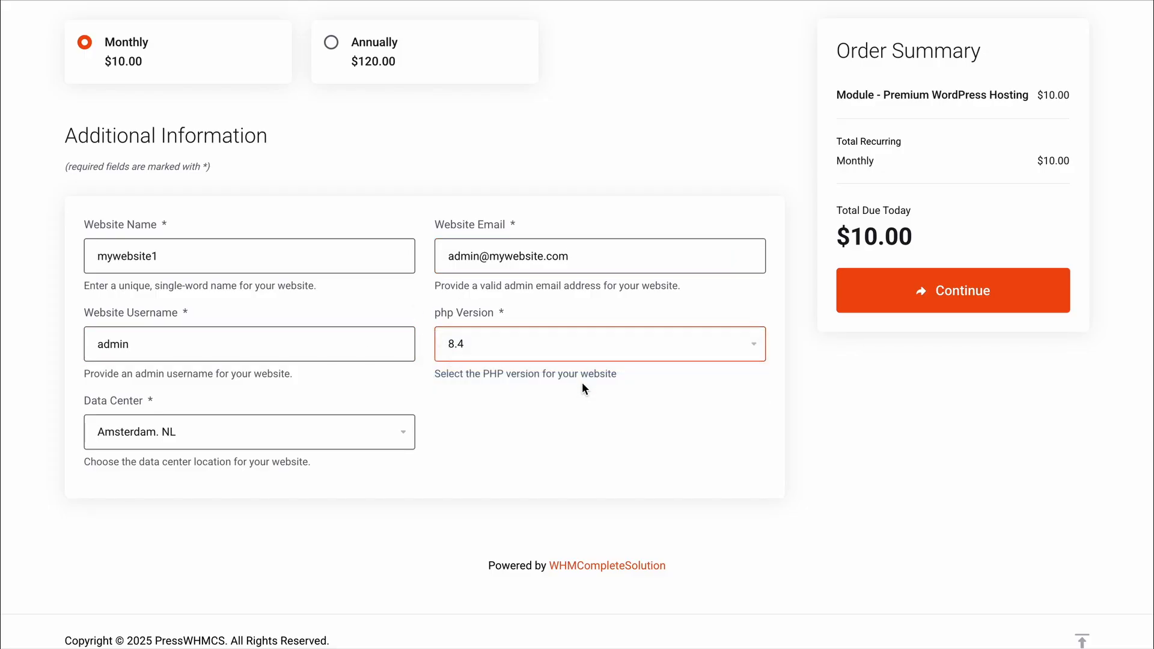
{"action": "left_click", "coordinate": [318, 432]}
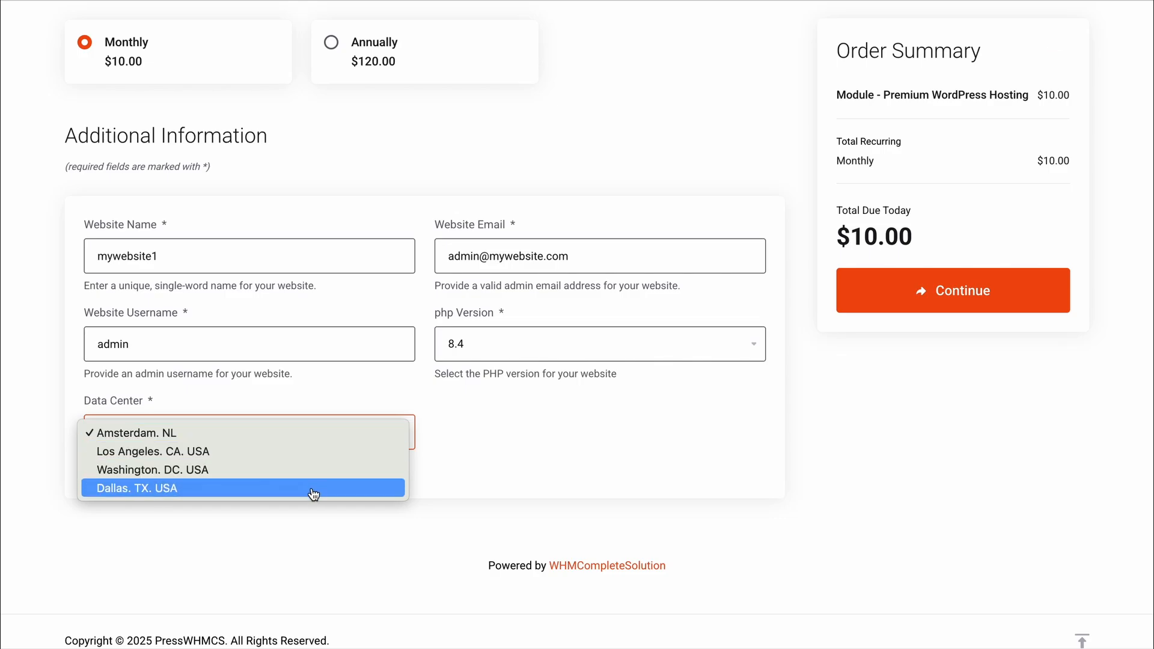
{"action": "left_click", "coordinate": [309, 469]}
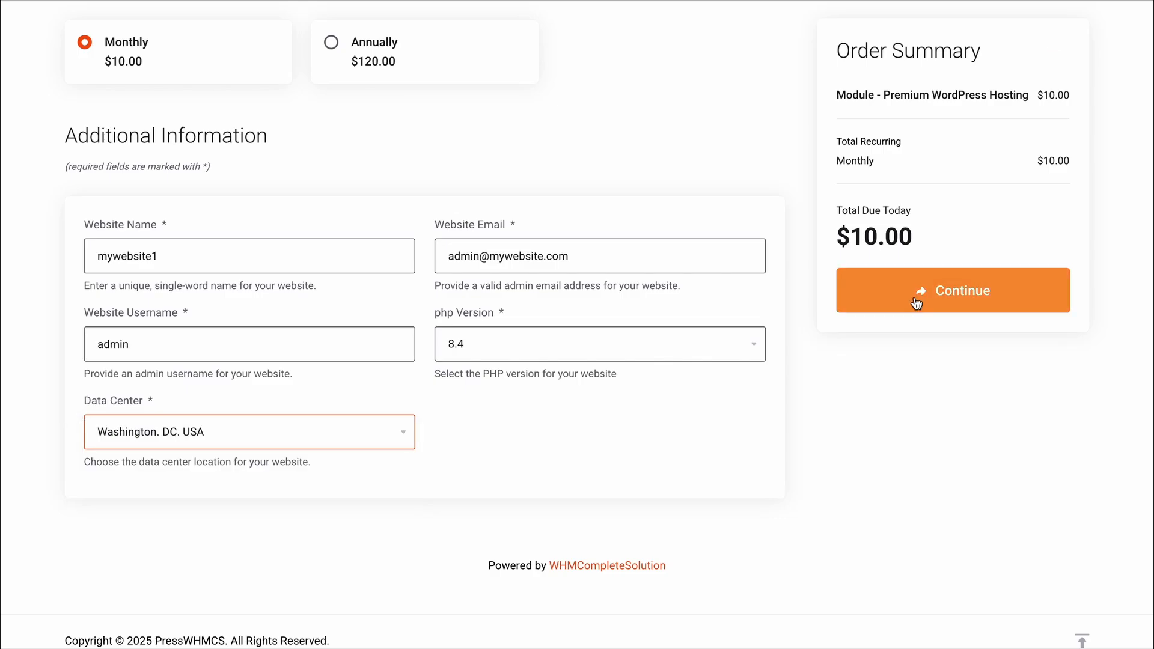